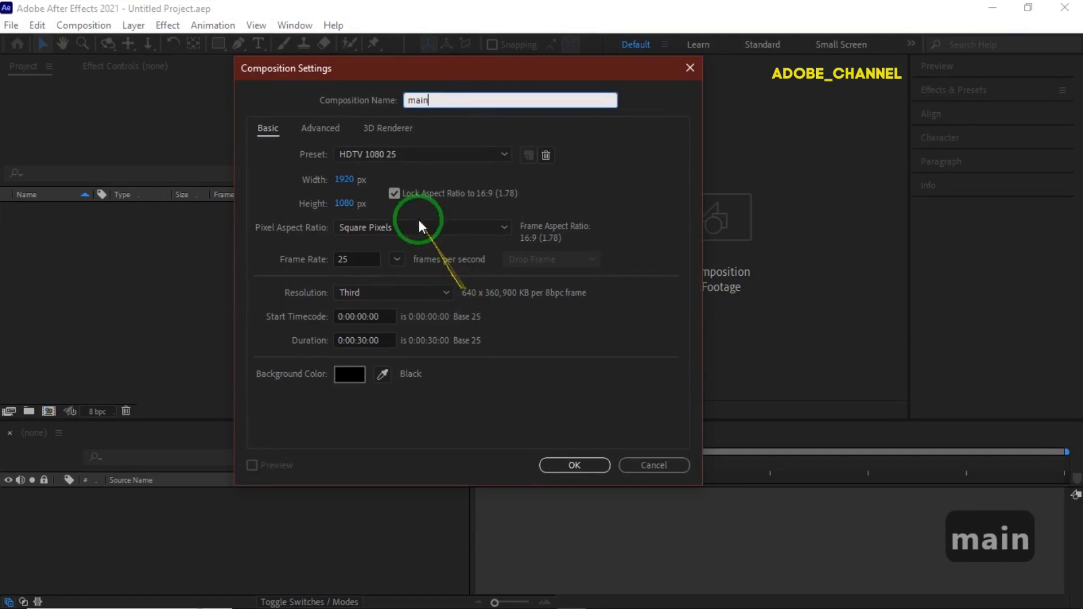
- Confirm the 1920×1080, 25 fps, 30-second composition named main
click(581, 463)
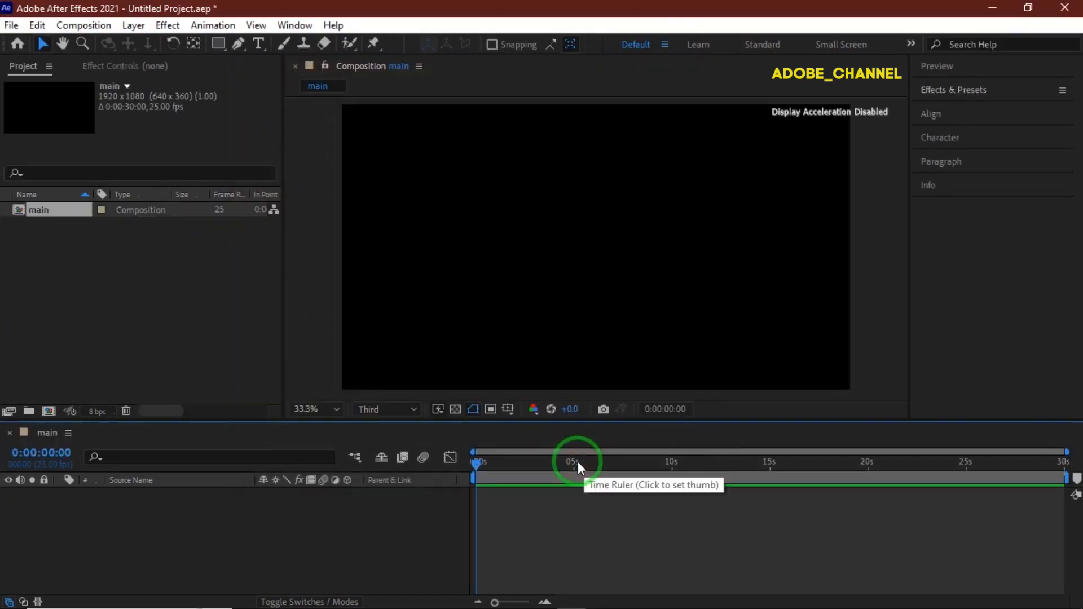
- Draw a circle about 540 px wide with the Ellipse tool in the composition
click(219, 47)
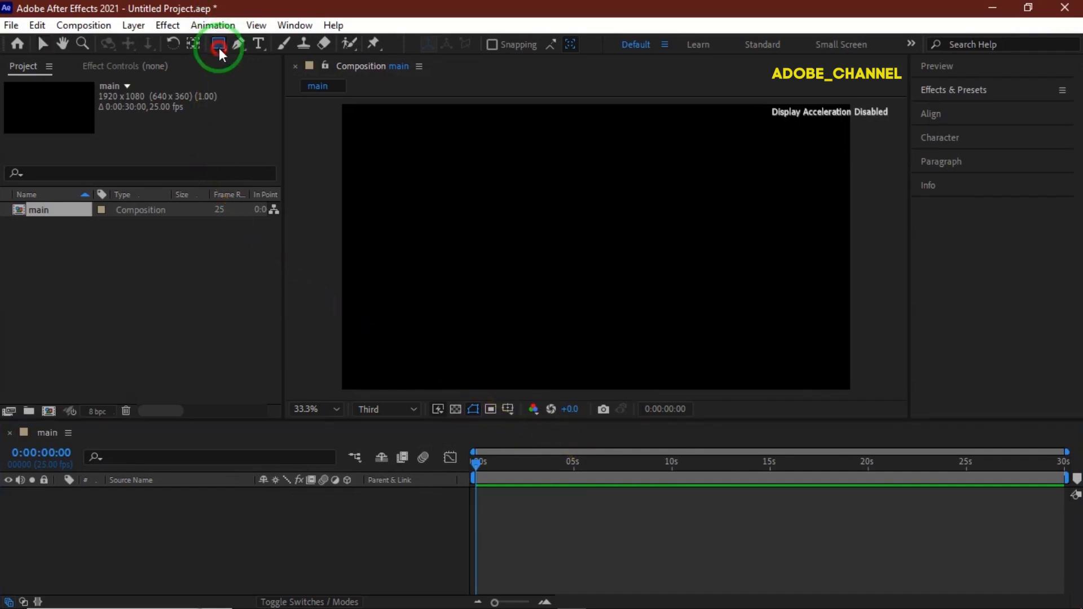
click(285, 73)
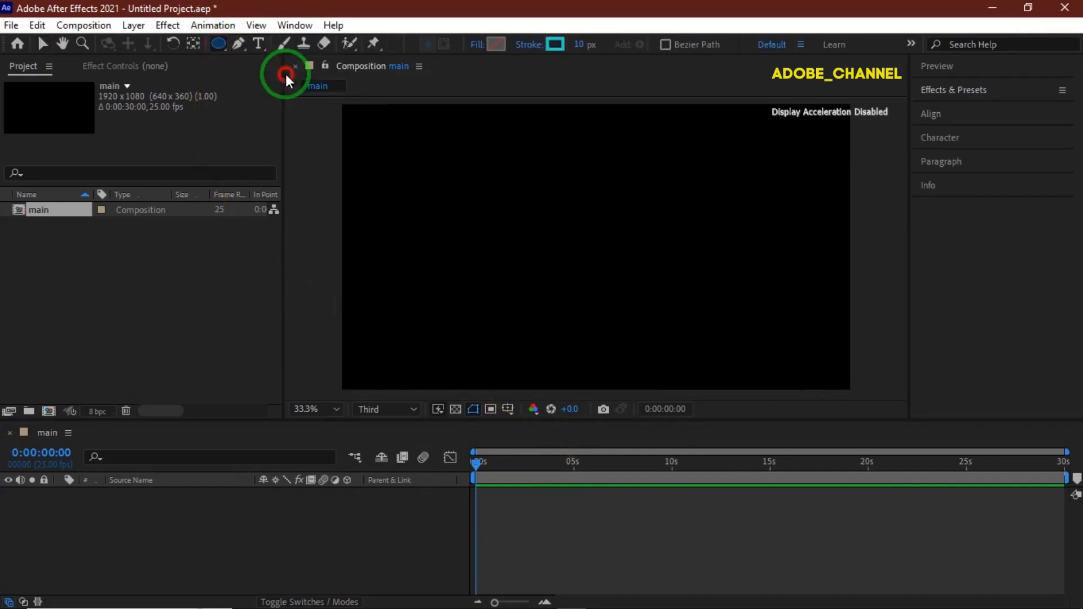
drag(560, 217, 627, 282)
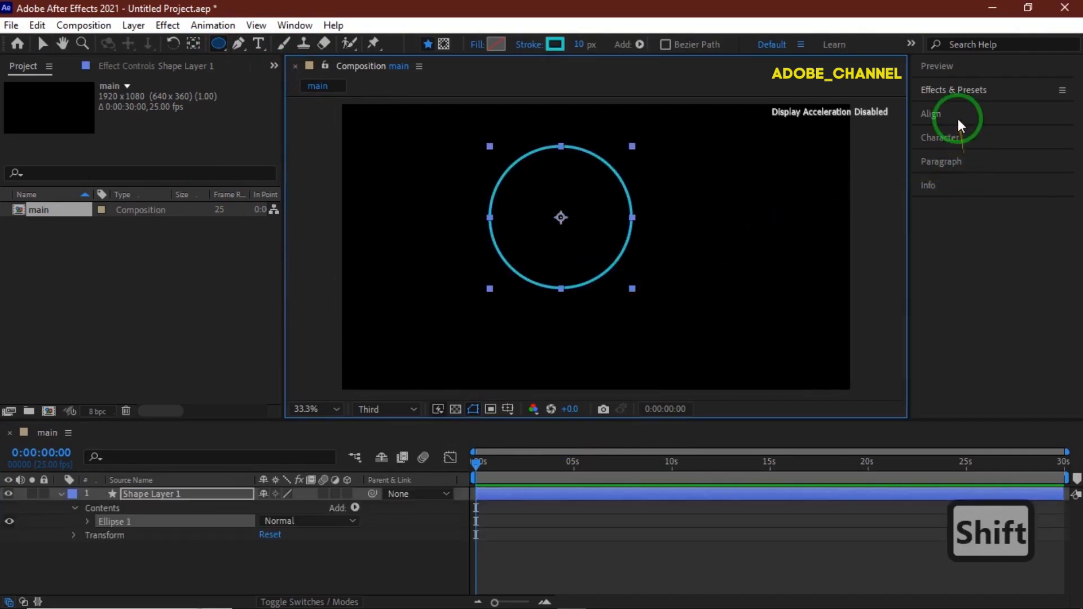
- Align the circle to the composition's horizontal and vertical centre
click(958, 120)
click(958, 155)
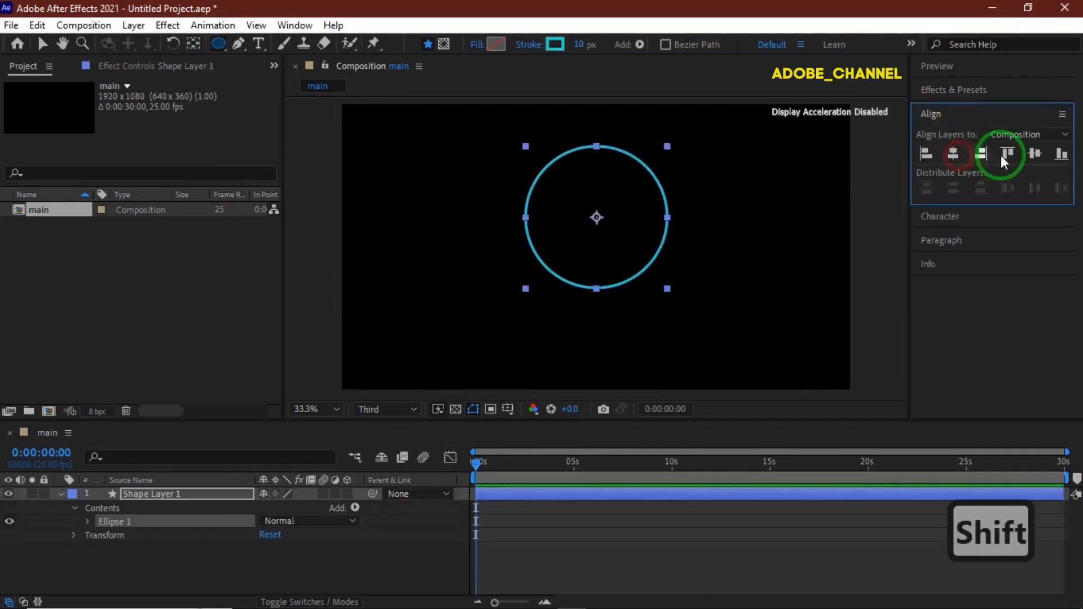
click(1032, 155)
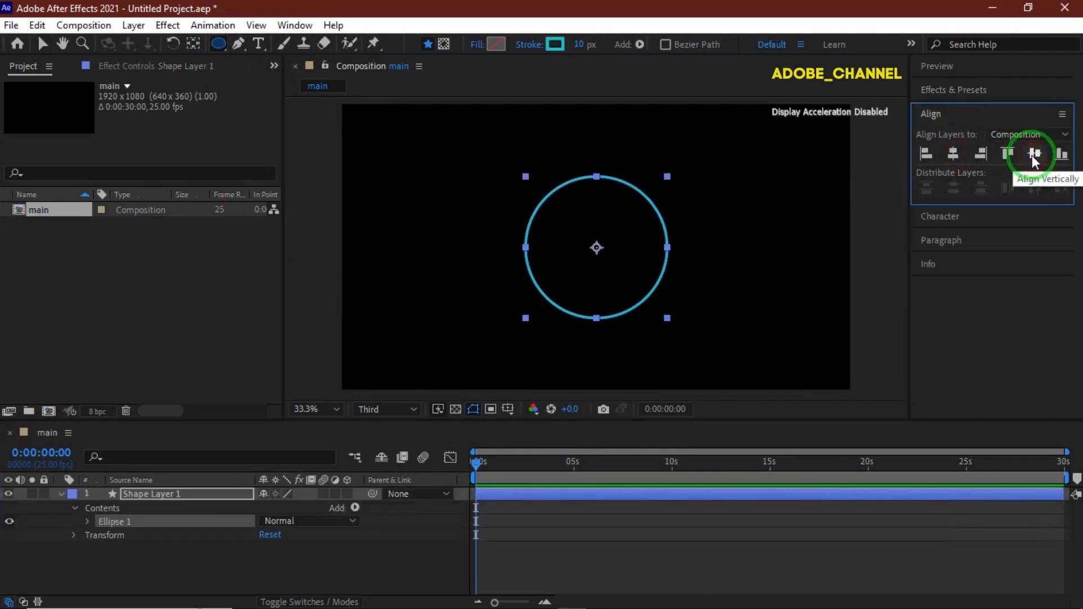
- Set the shape's fill to None
click(474, 48)
click(461, 267)
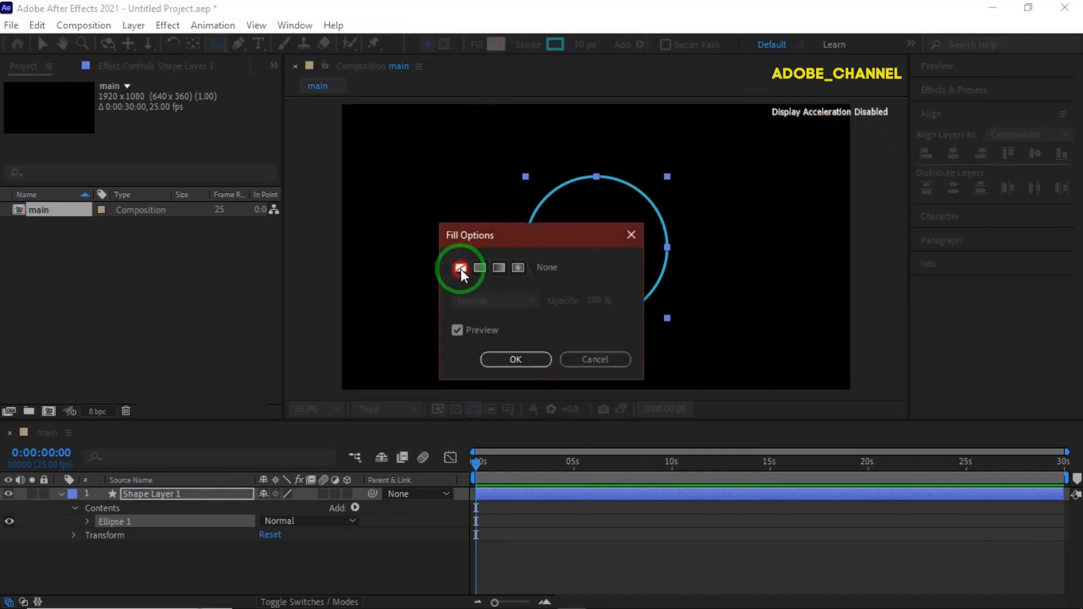
click(518, 359)
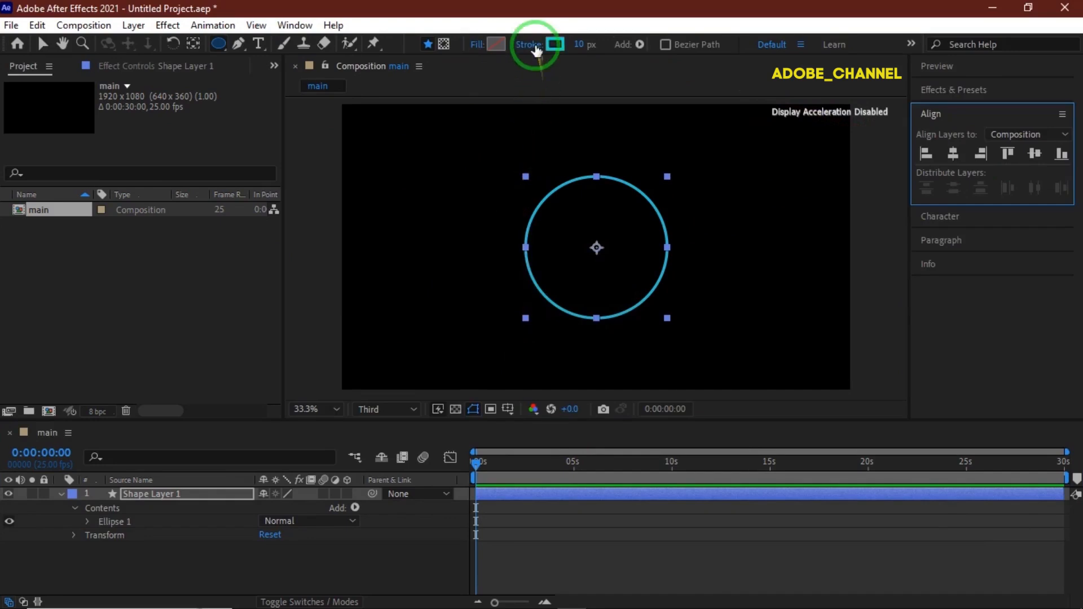
- Set the stroke to a solid colour and its width to 15 px
click(535, 47)
click(479, 267)
click(515, 359)
click(579, 45)
text(15)
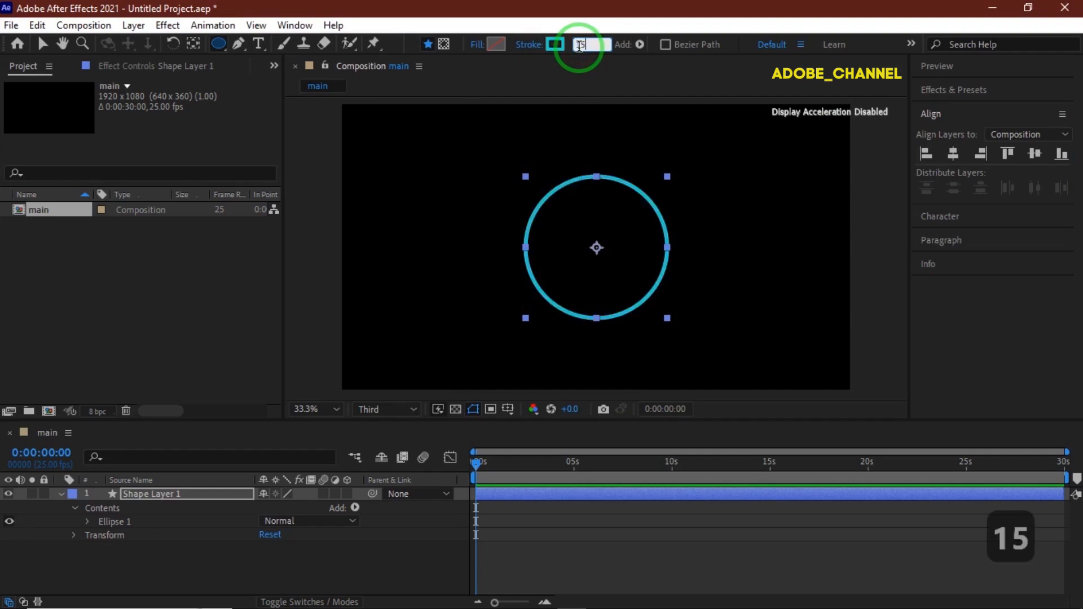
key(Return)
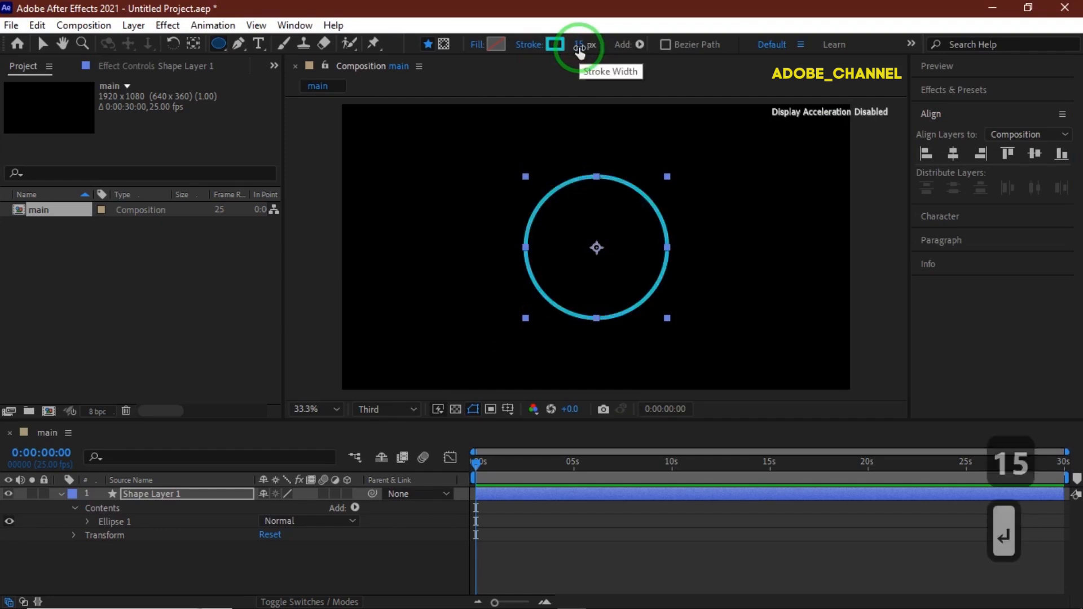
- Add a Repeater to the shape layer's contents
click(355, 508)
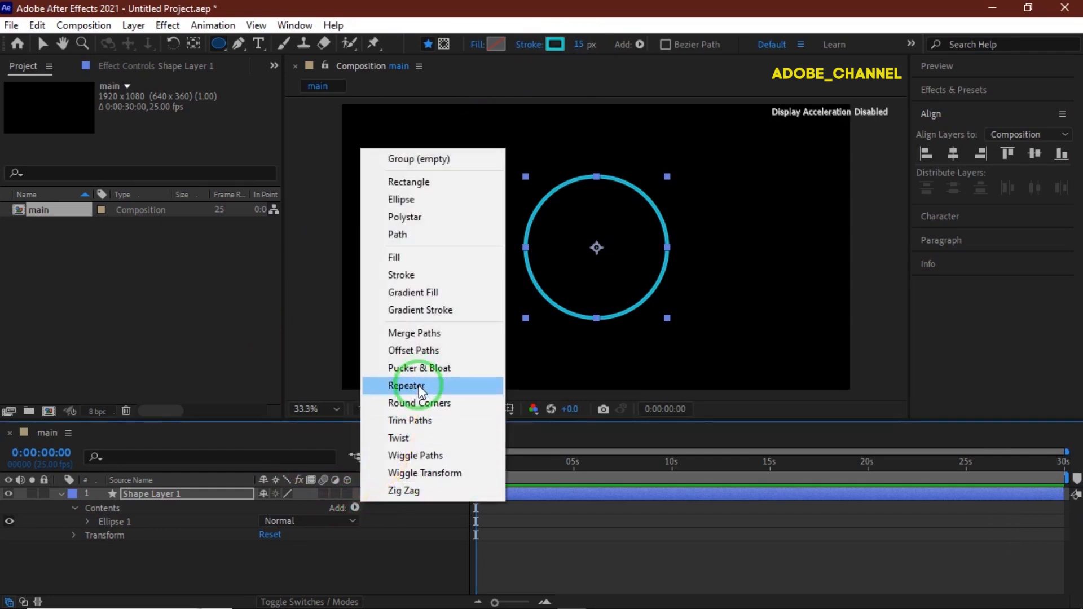
click(420, 388)
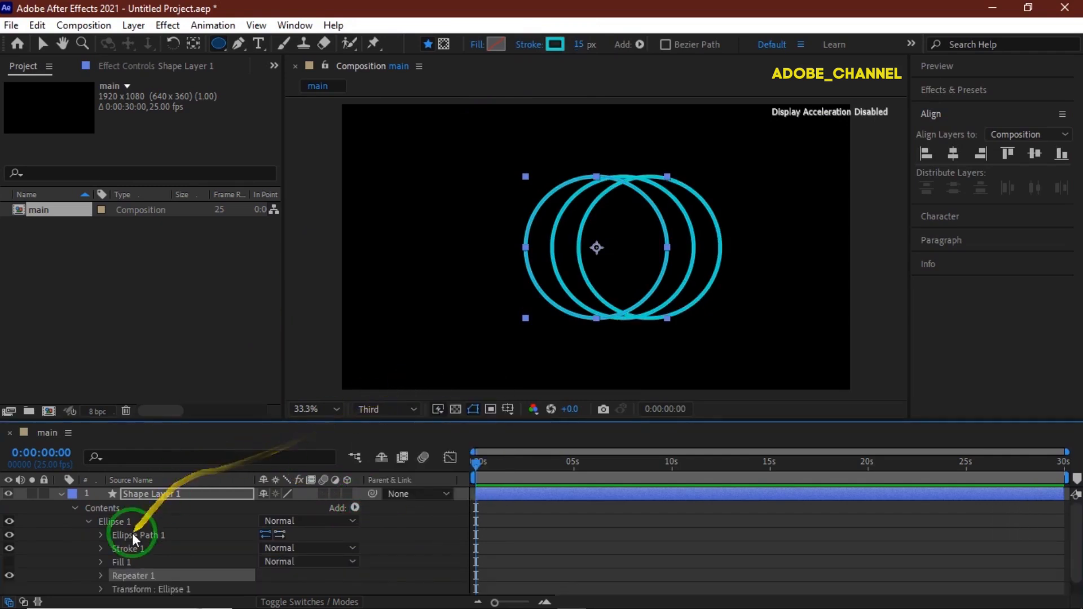
- Set the repeater's Copies to 40 and Offset to -25
click(101, 575)
scroll(288, 534, down, 1)
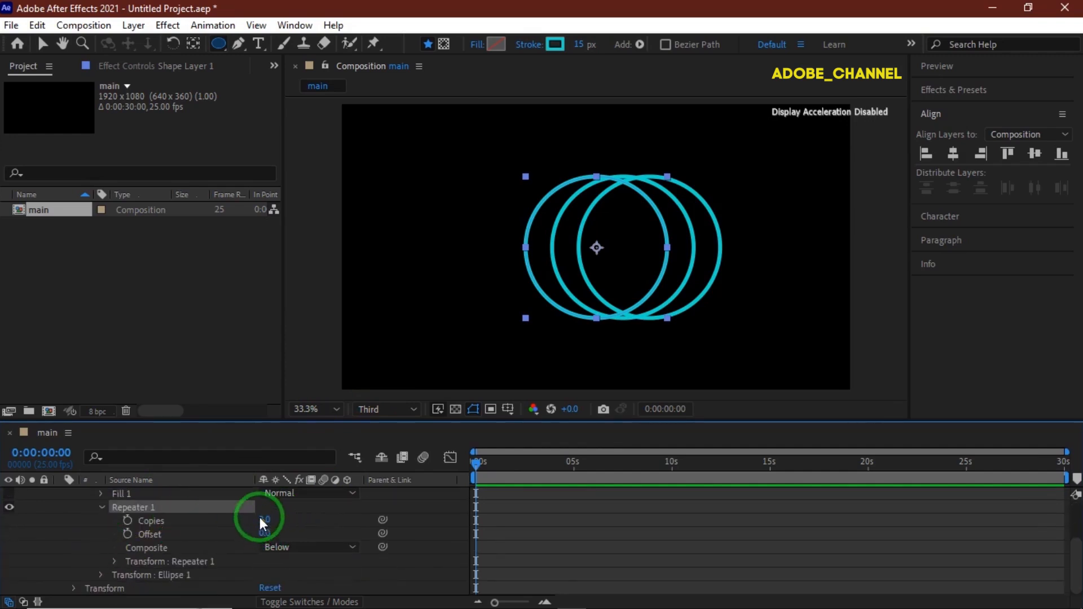
click(264, 519)
text(40)
key(Return)
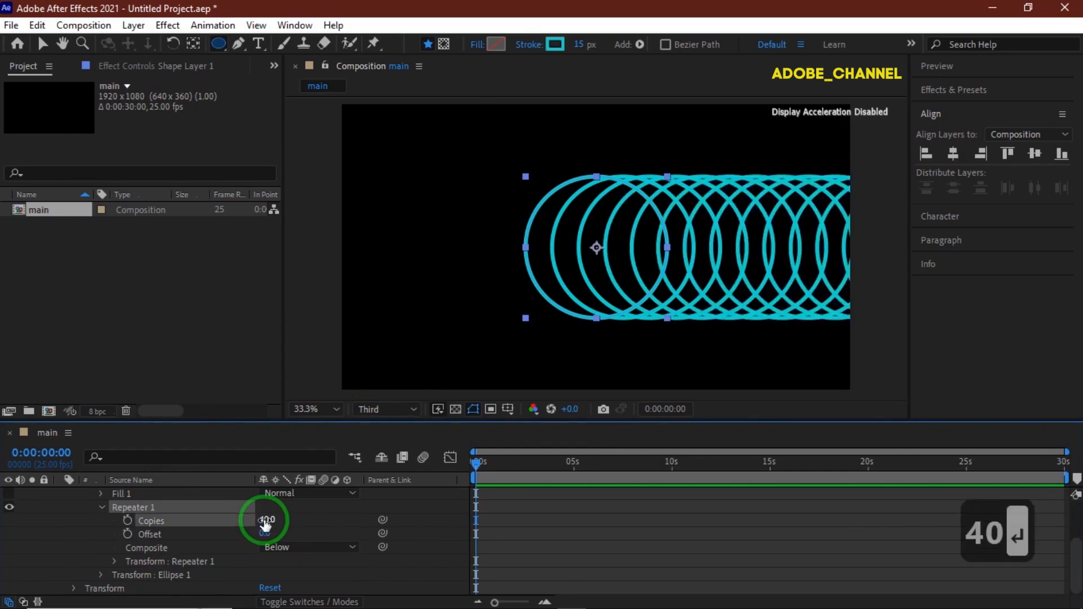
click(264, 534)
text(-25)
key(Return)
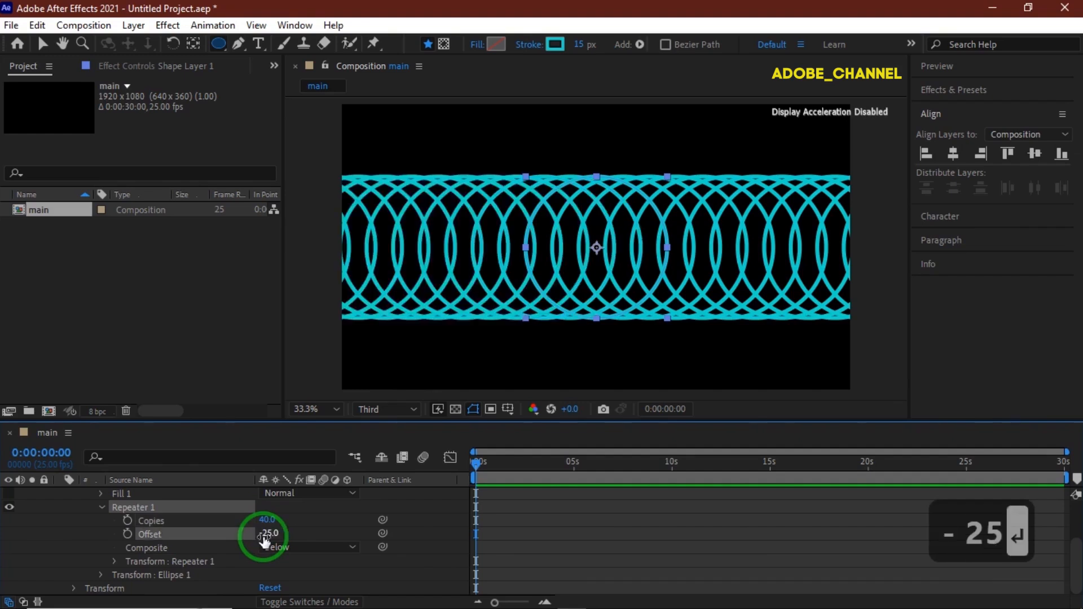
- Set the repeater transform's position to 0, 0
click(114, 560)
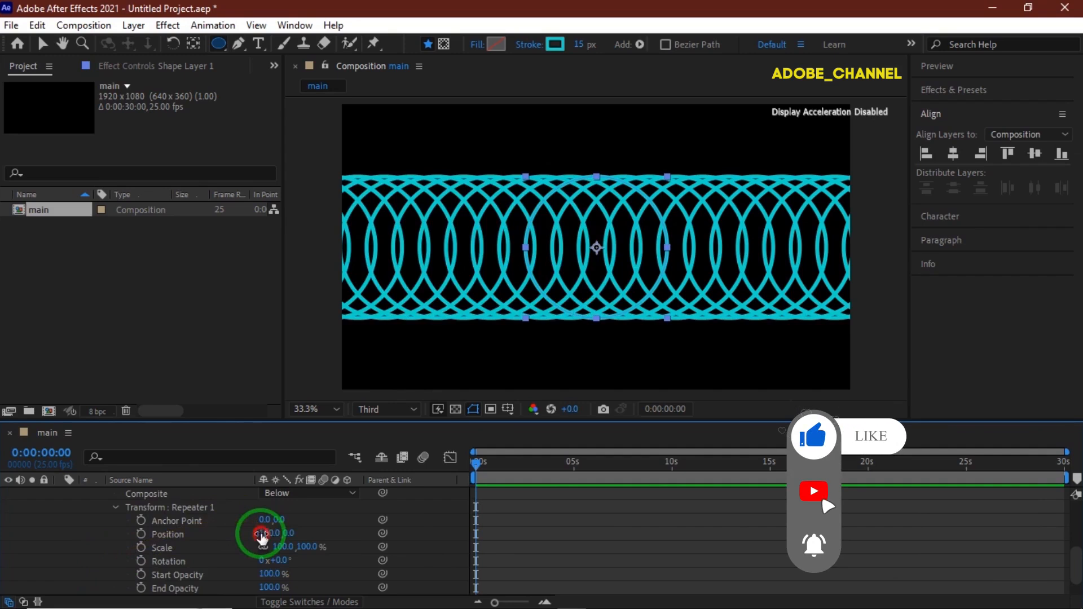
click(265, 533)
text(0)
key(Return)
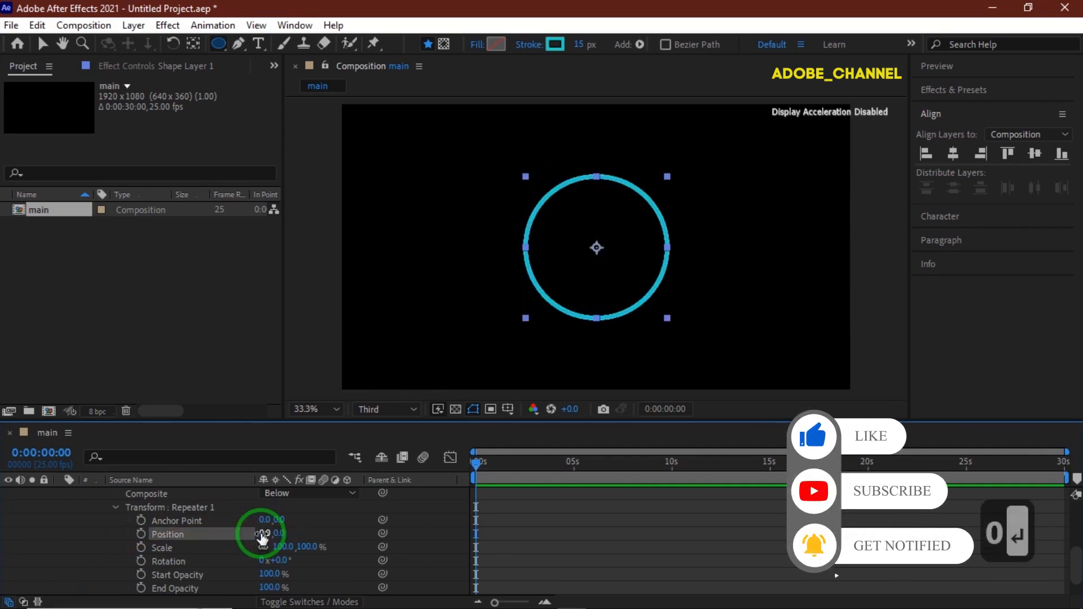
- Set the repeater transform's scale to 128% and rotation to 53°
click(281, 547)
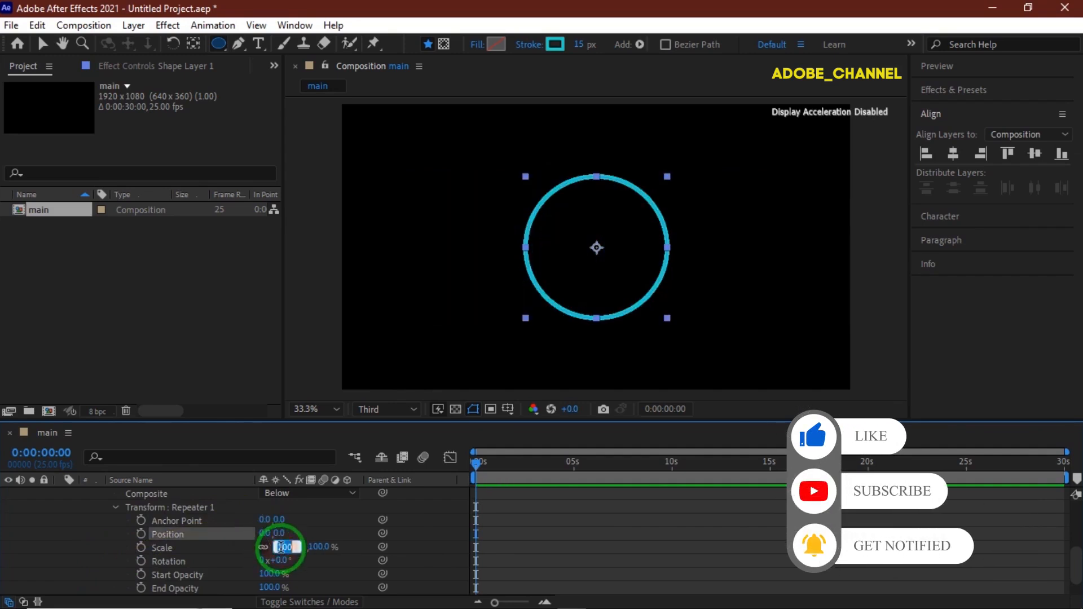
text(128)
key(Return)
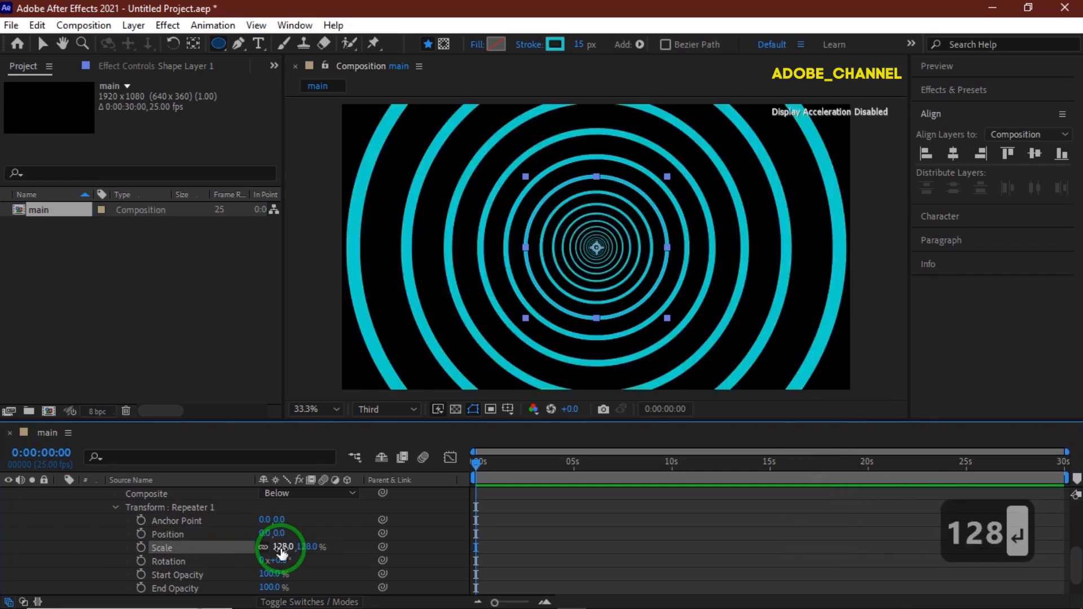
click(277, 561)
text(53)
key(Return)
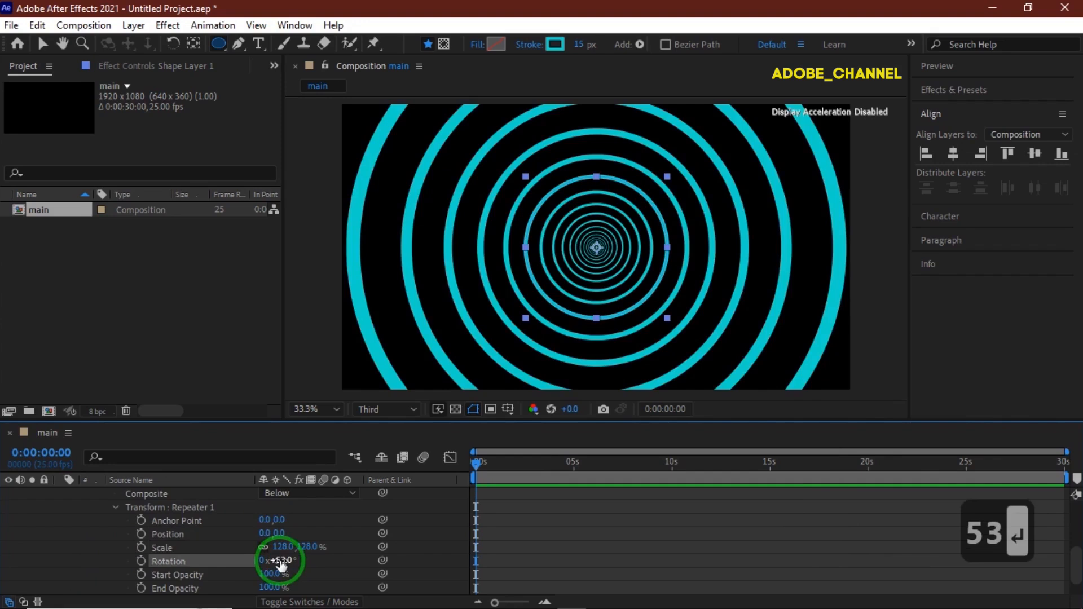
- Add a scale keyframe of 350% to the ellipse transform at the start of the timeline
scroll(148, 565, down, 2)
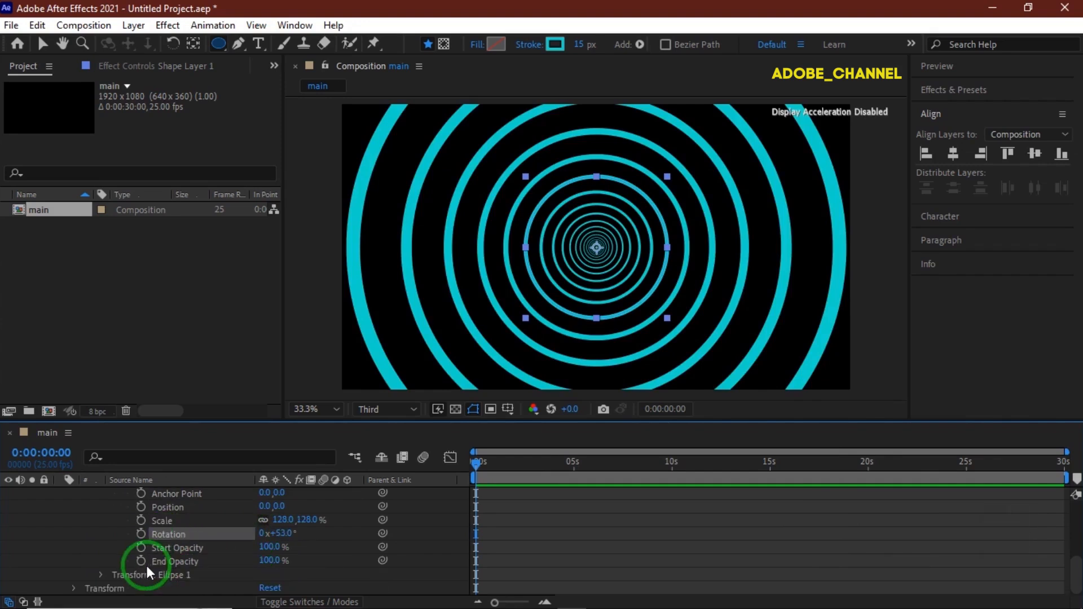
click(101, 575)
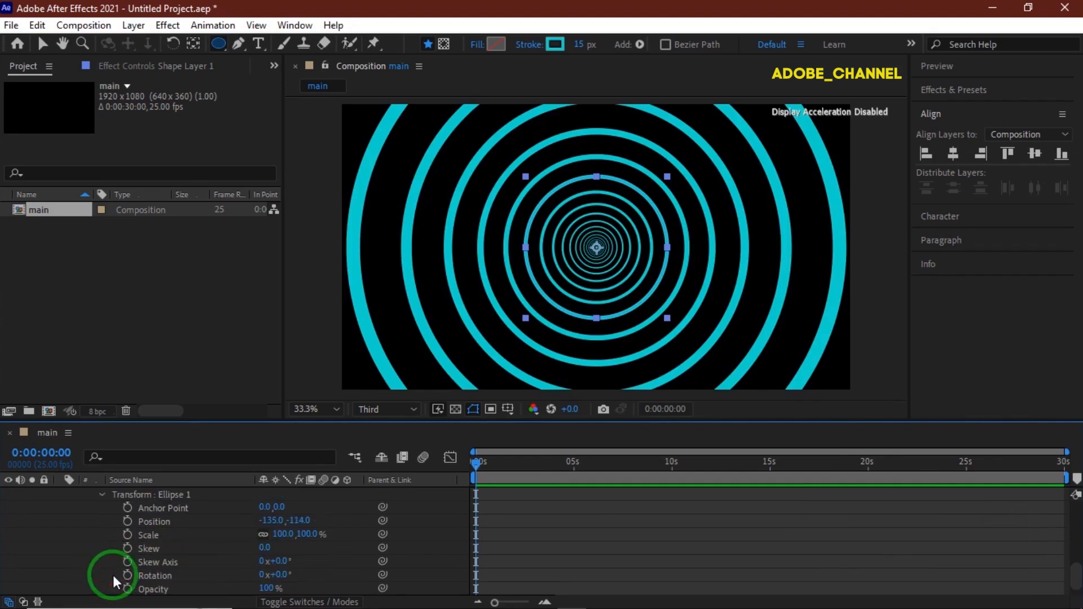
click(127, 534)
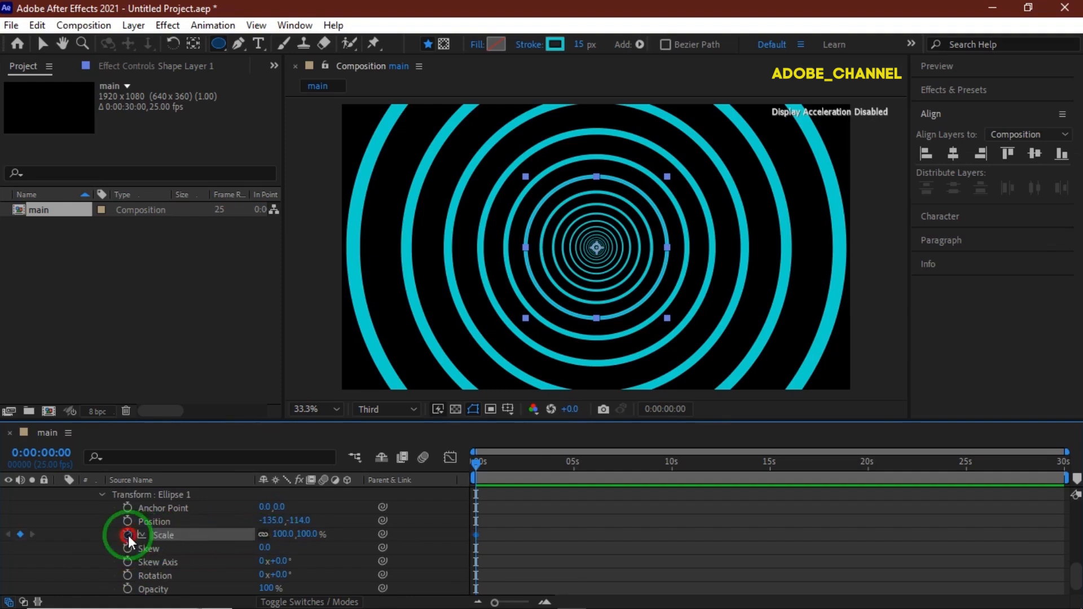
click(280, 533)
text(350)
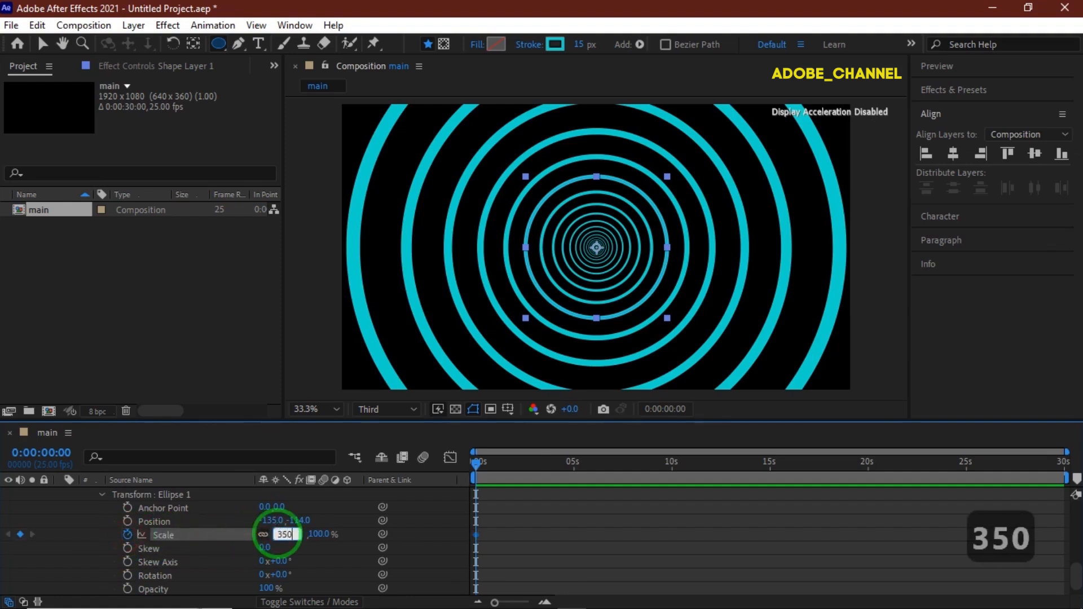
key(Return)
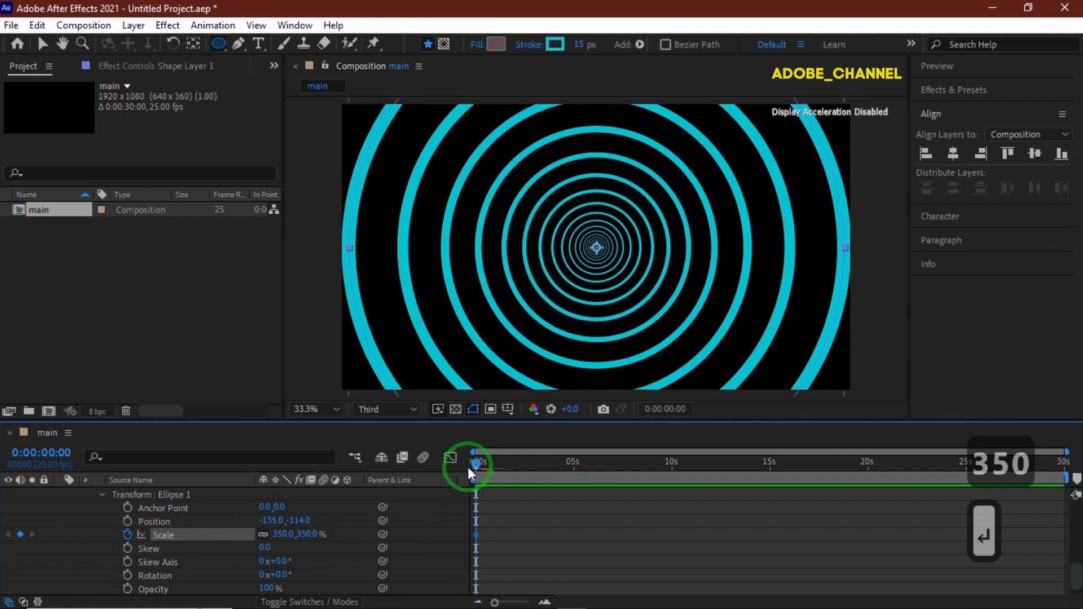
- Move to the last frame, 0:00:29:24, and key the ellipse's scale at 800%
drag(472, 463, 1064, 471)
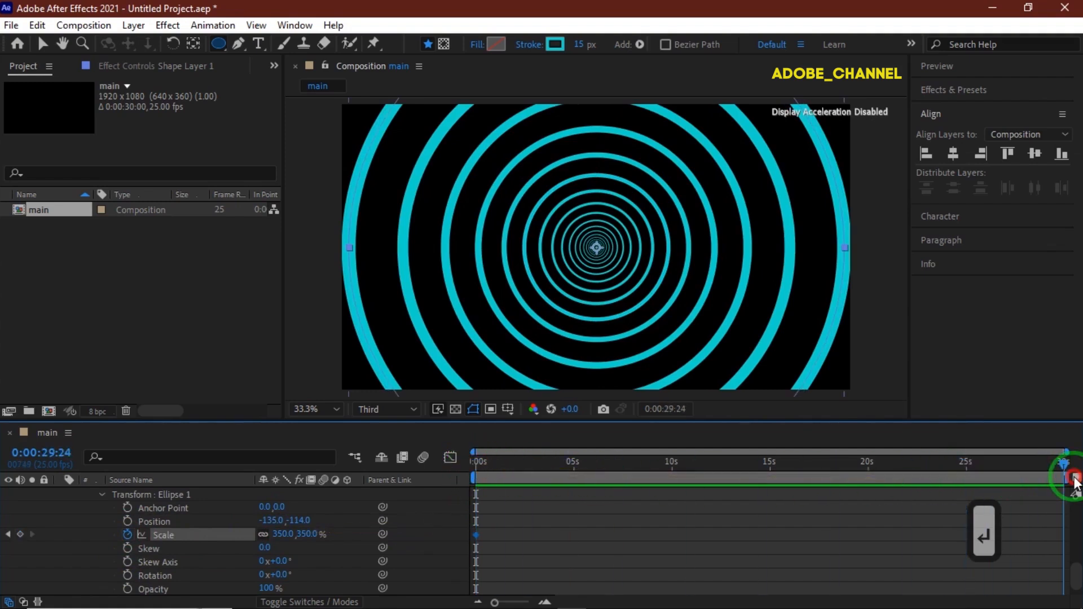
click(282, 534)
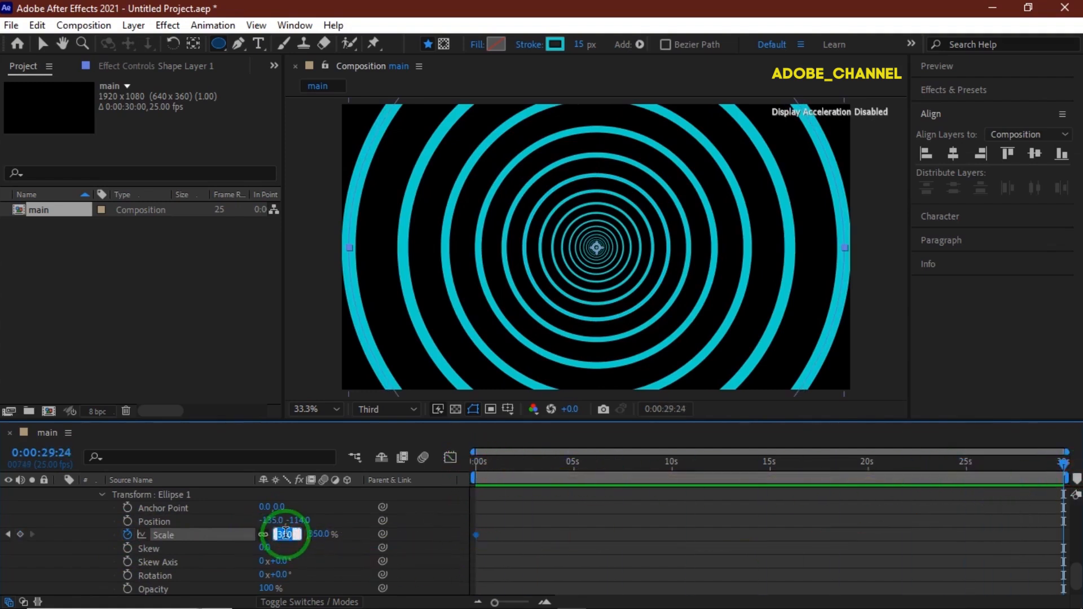
text(800)
key(Return)
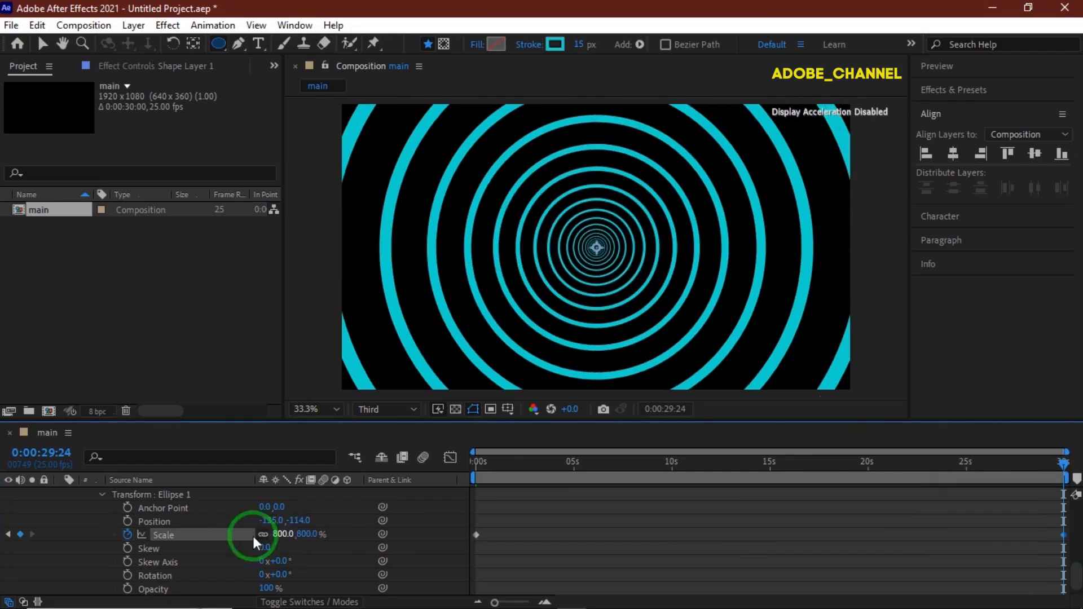
- Add a dash to the ellipse's stroke and set the Dash to 295
scroll(143, 546, up, 3)
scroll(144, 547, up, 4)
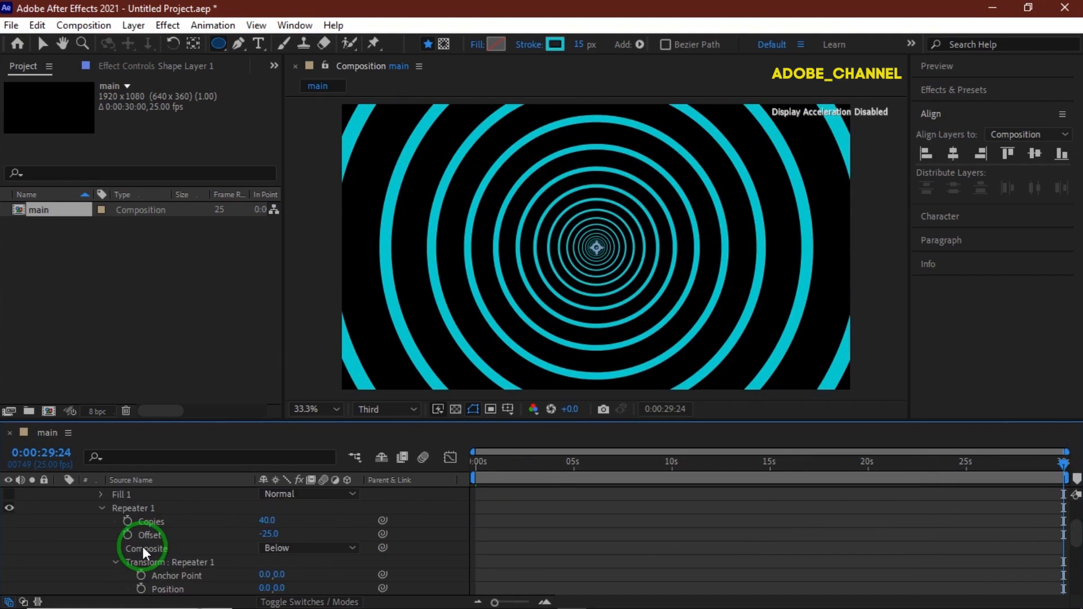
click(101, 521)
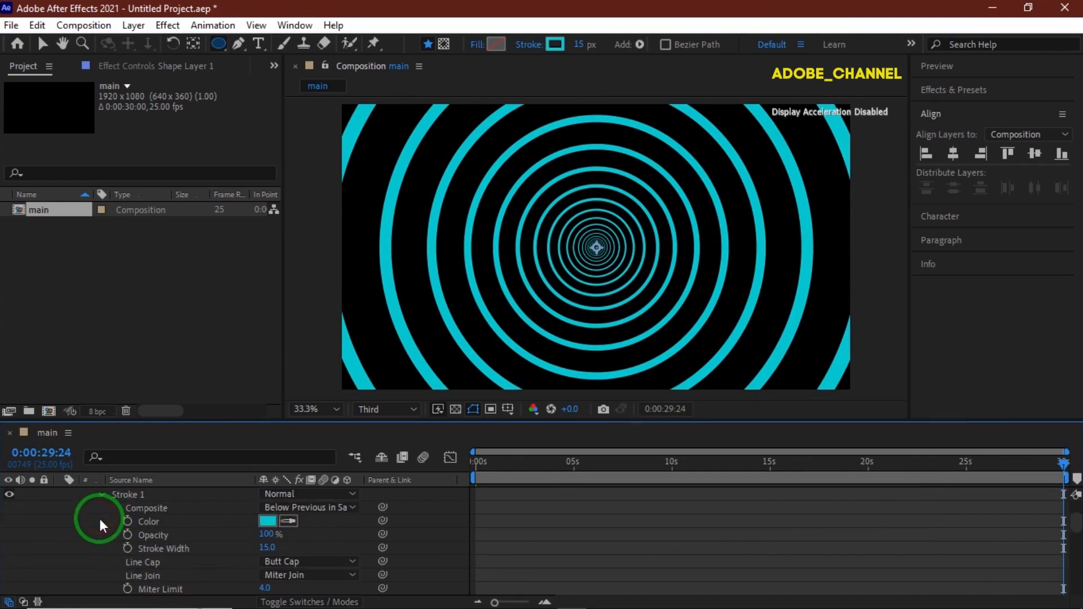
scroll(160, 542, down, 3)
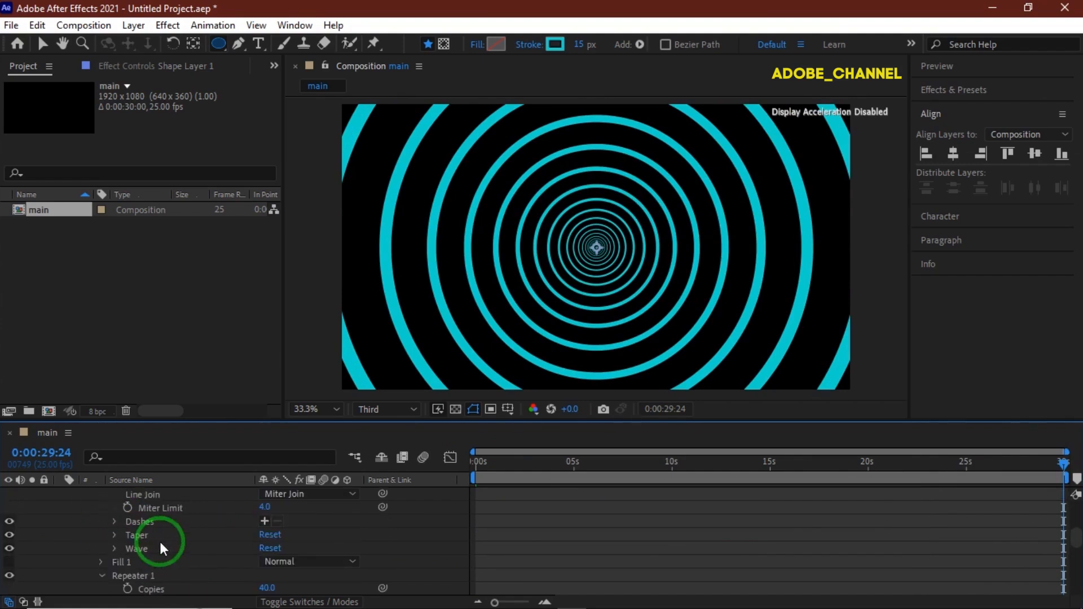
click(265, 521)
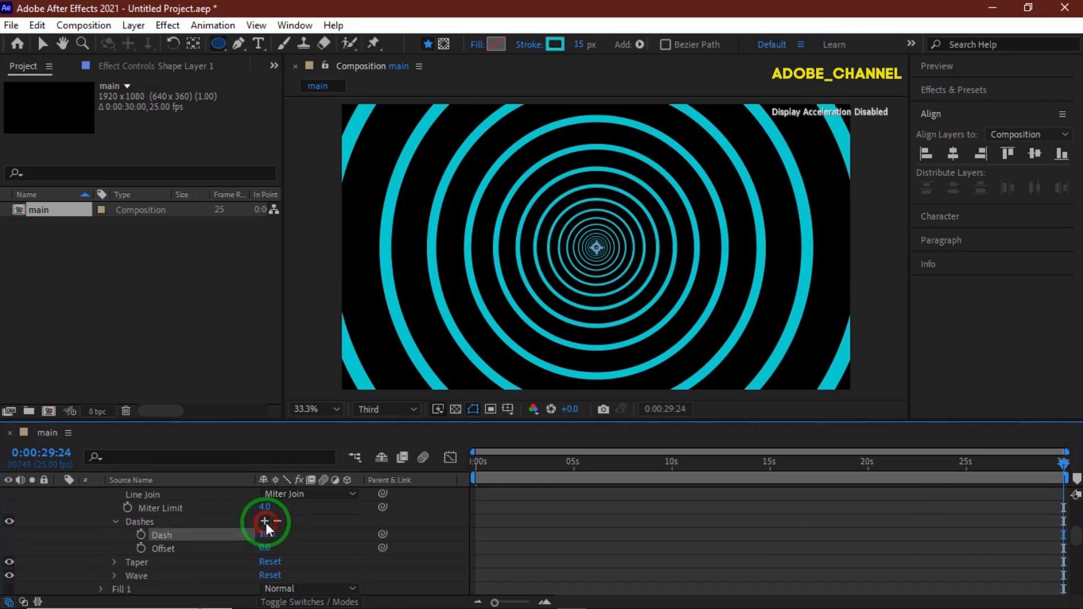
click(266, 534)
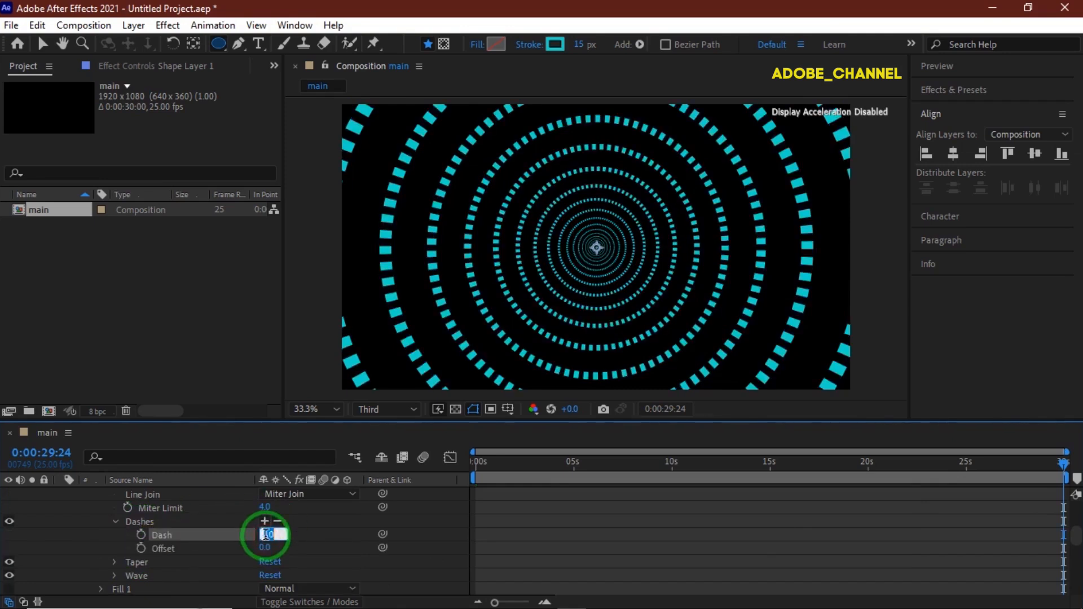
text(295)
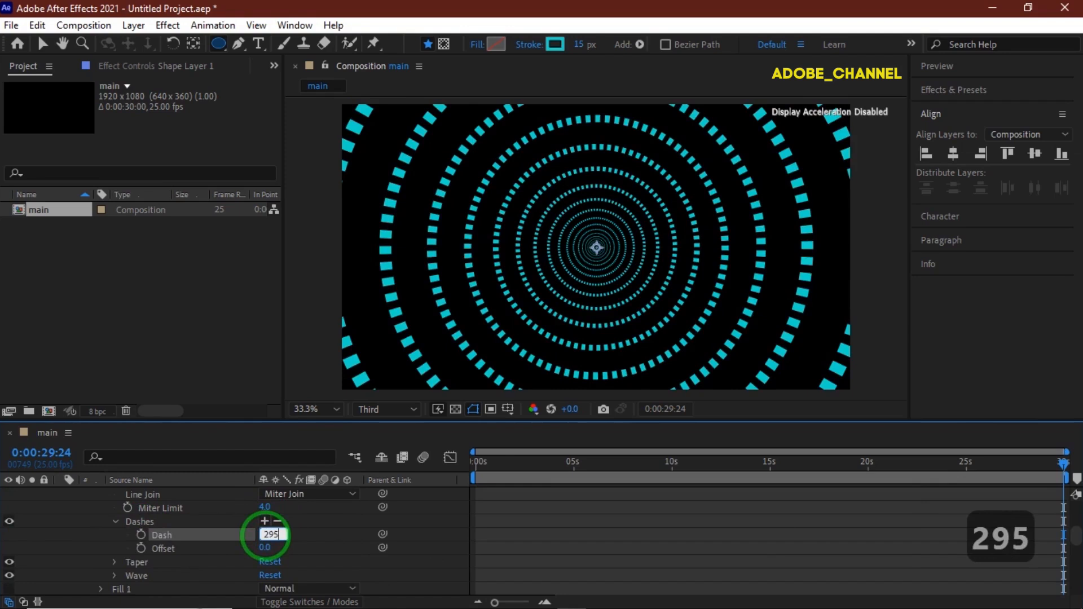
key(Return)
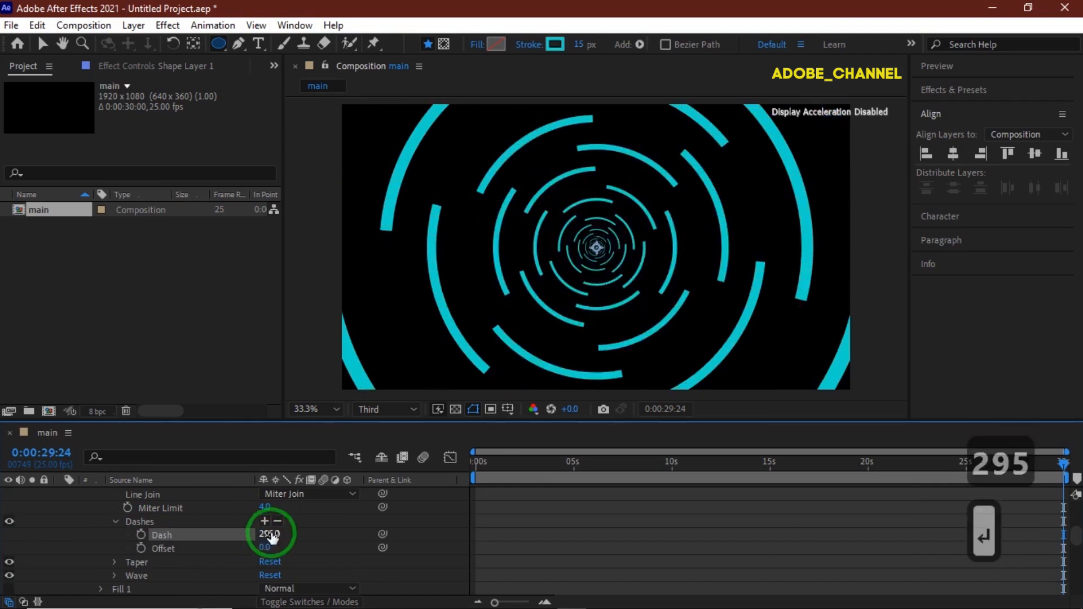
- Set the ellipse stroke's line cap to Round Cap and its dash offset to -50
scroll(333, 502, up, 3)
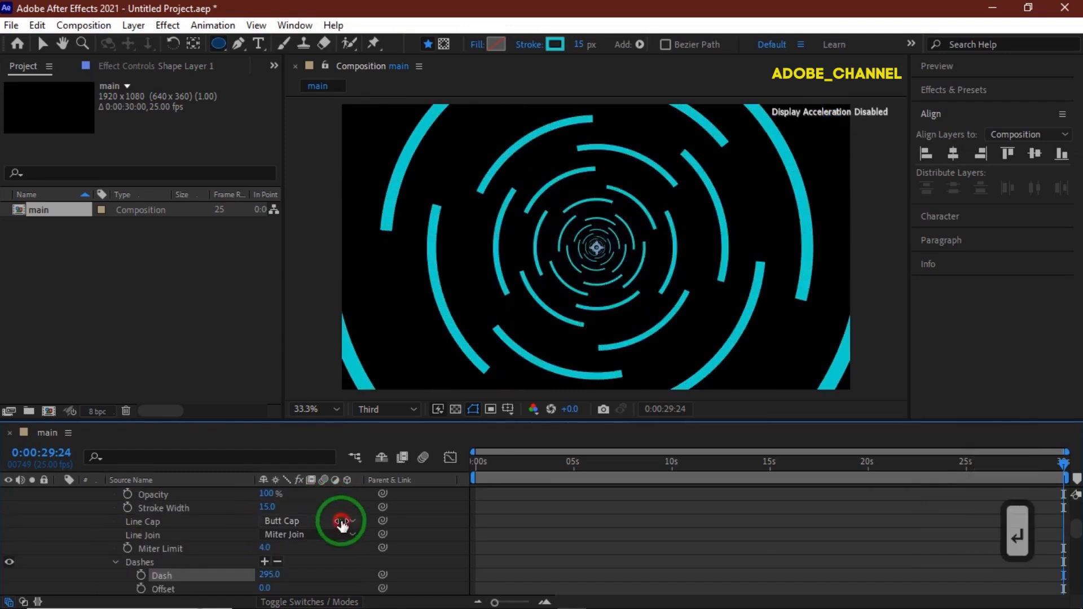
click(338, 520)
click(317, 555)
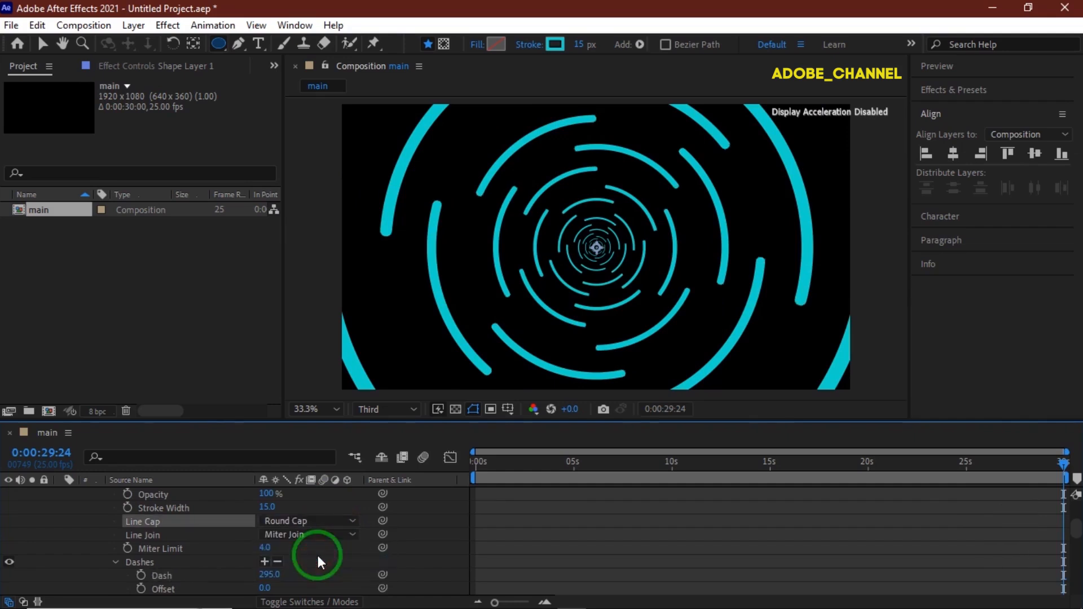
scroll(317, 555, down, 3)
click(266, 547)
text(-50)
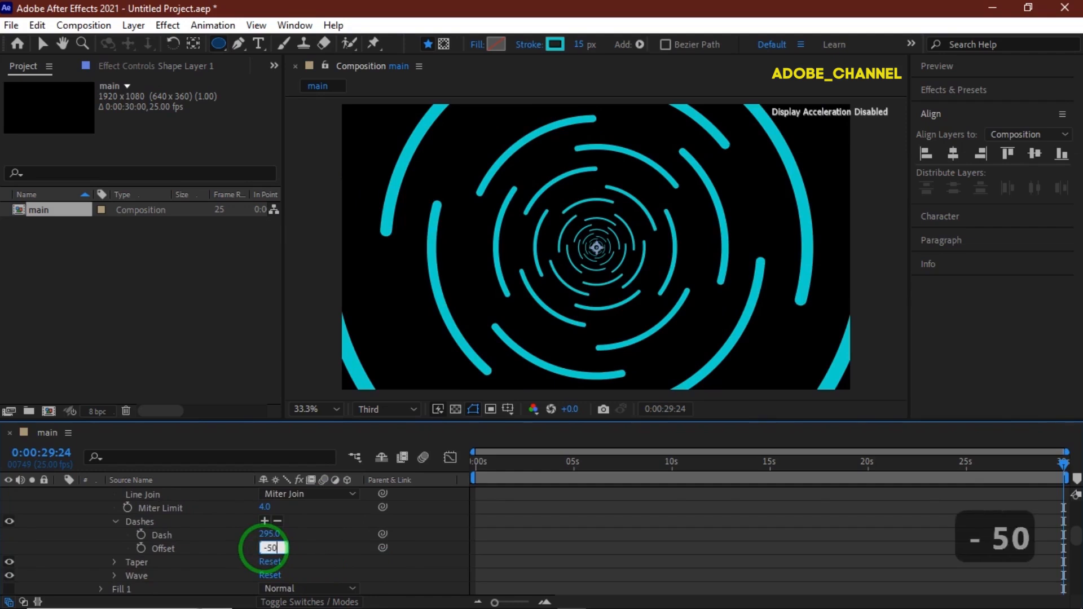
key(Return)
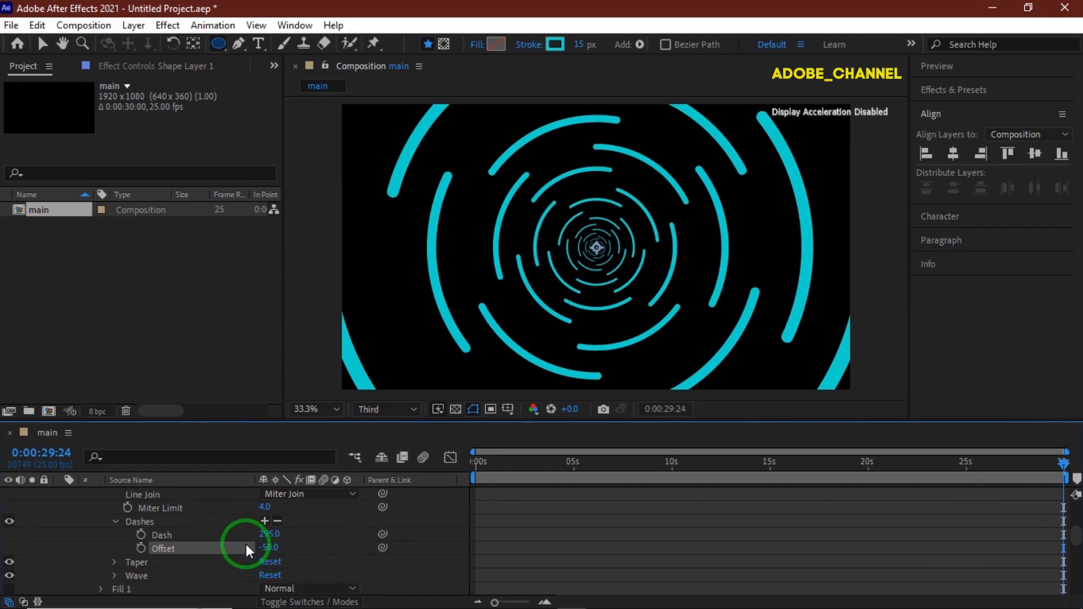
- Set the ellipse transform's rotation to 50°
scroll(246, 545, down, 3)
scroll(276, 552, down, 7)
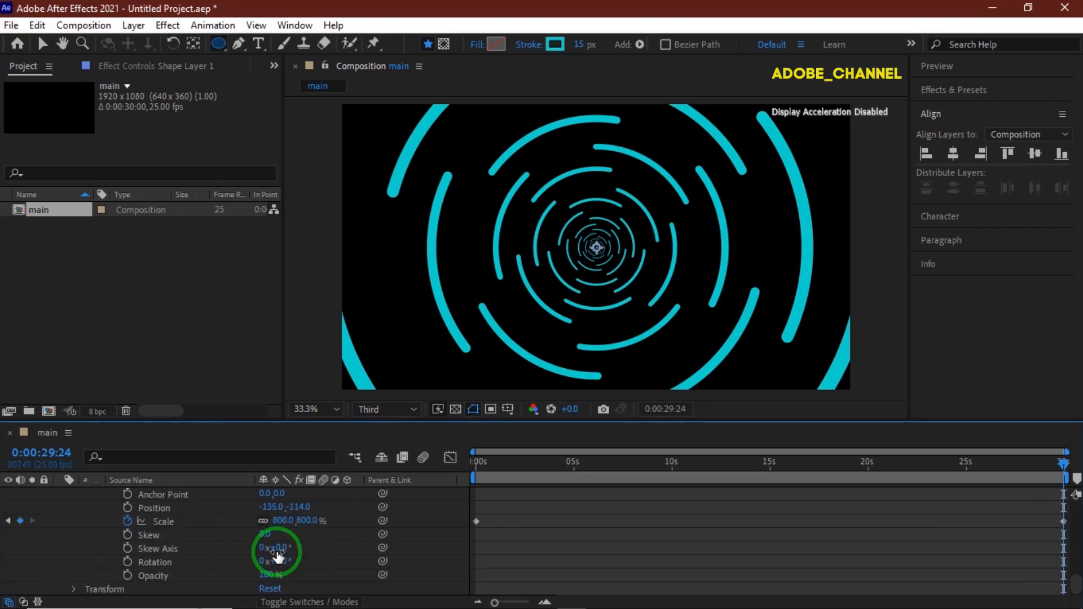
click(282, 561)
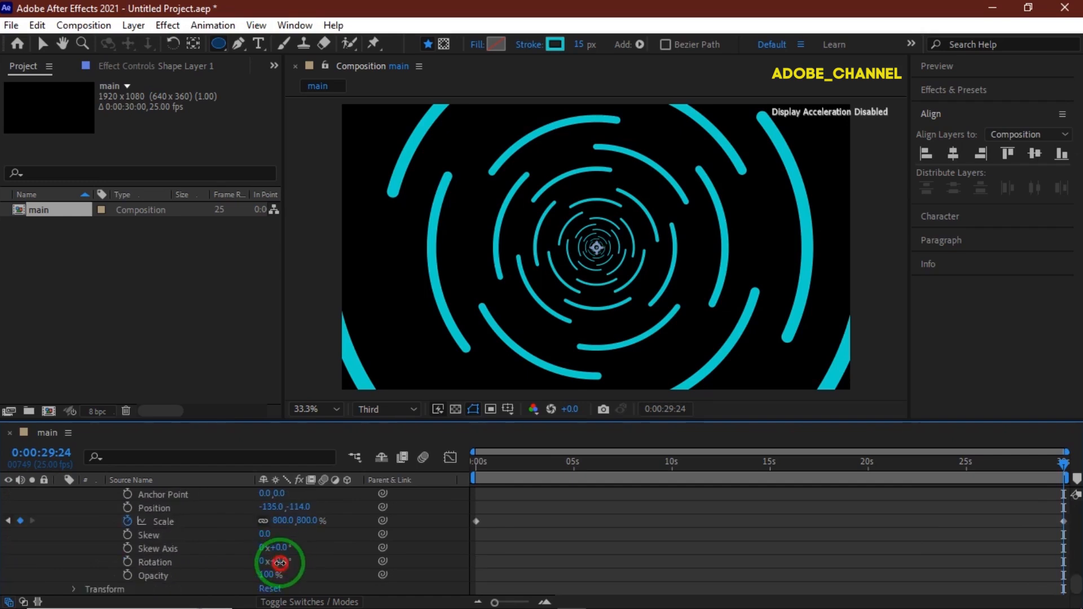
text(50)
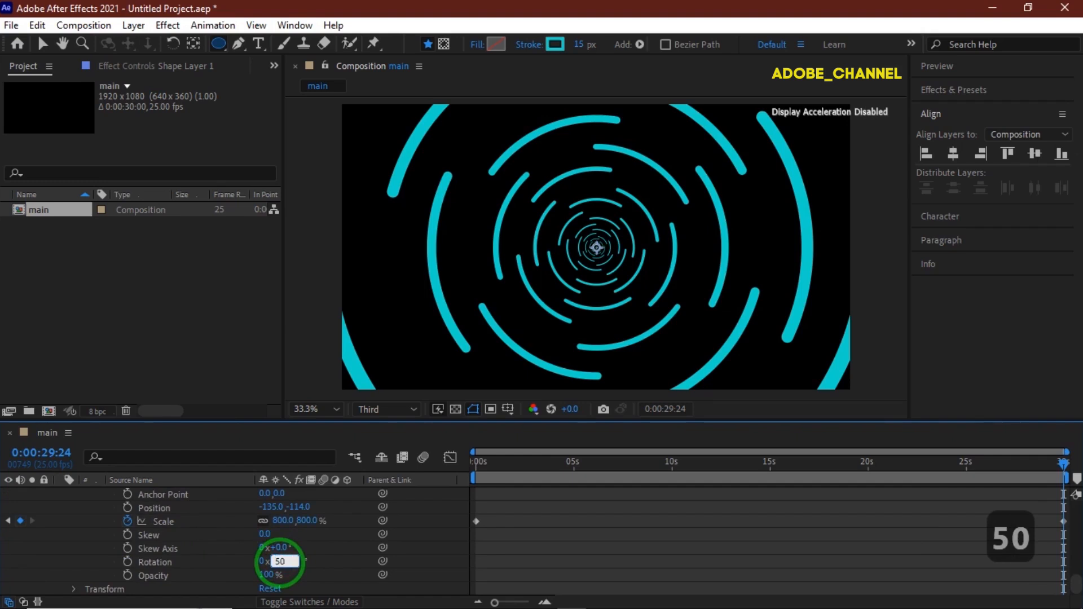
key(Return)
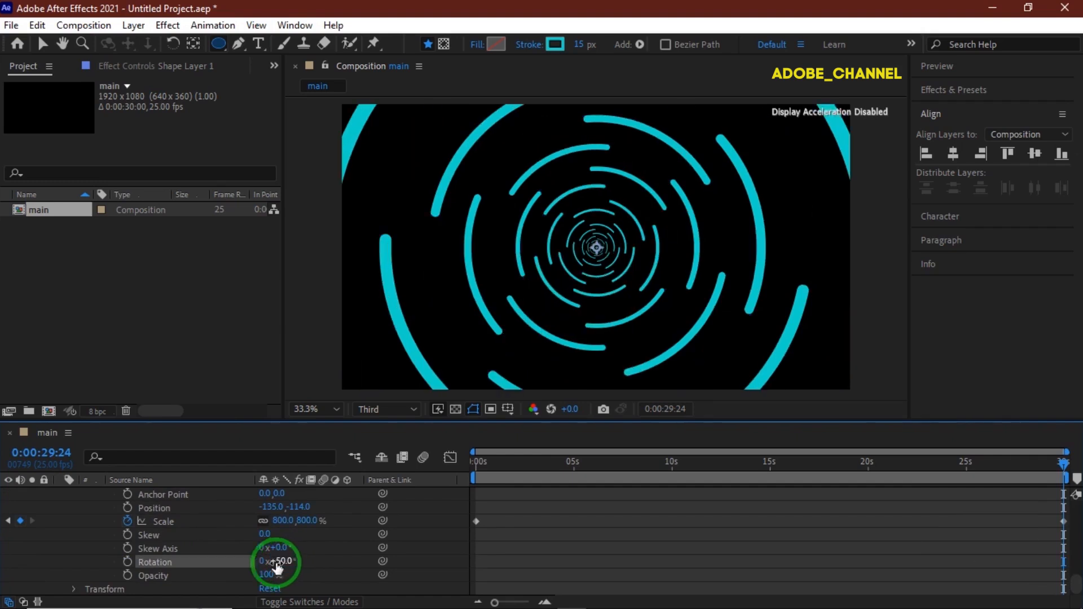
- Add the expression time*10 to the repeater transform's rotation
scroll(242, 556, up, 3)
scroll(242, 550, up, 2)
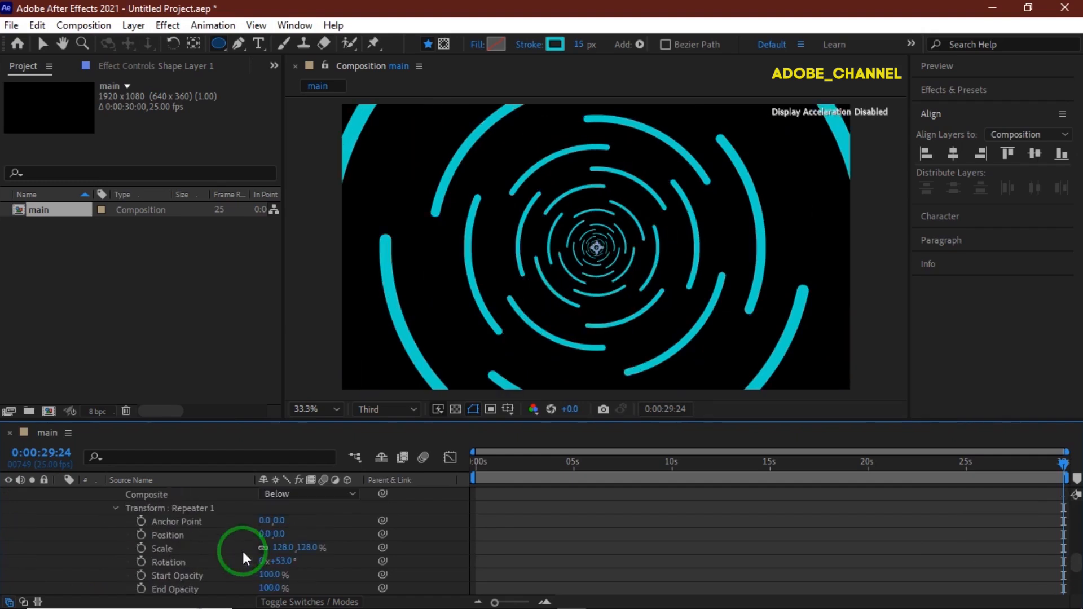
alt+click(141, 562)
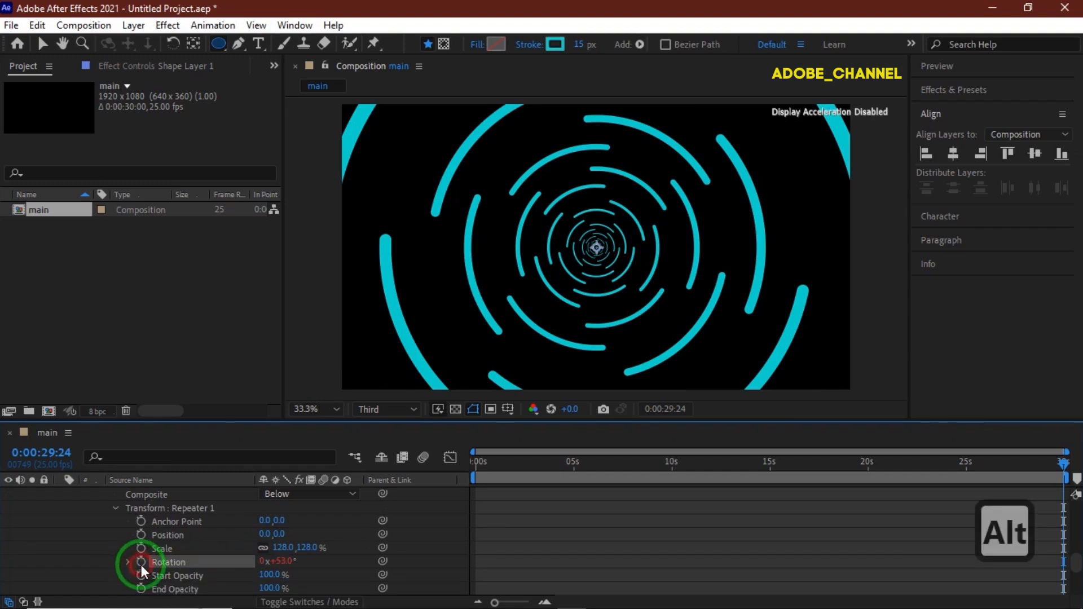
text(tim)
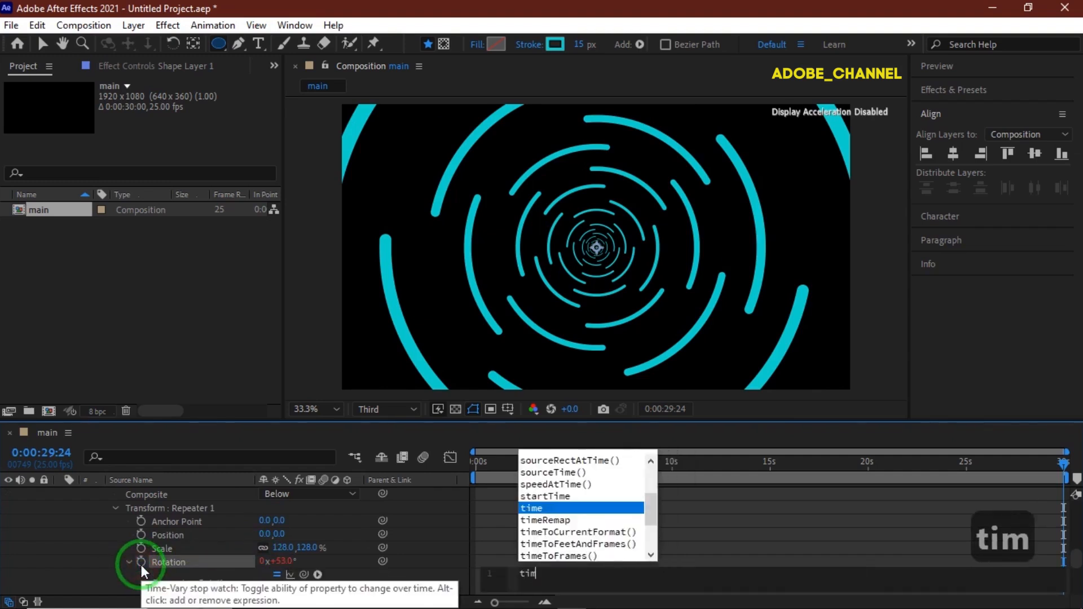
text(e)
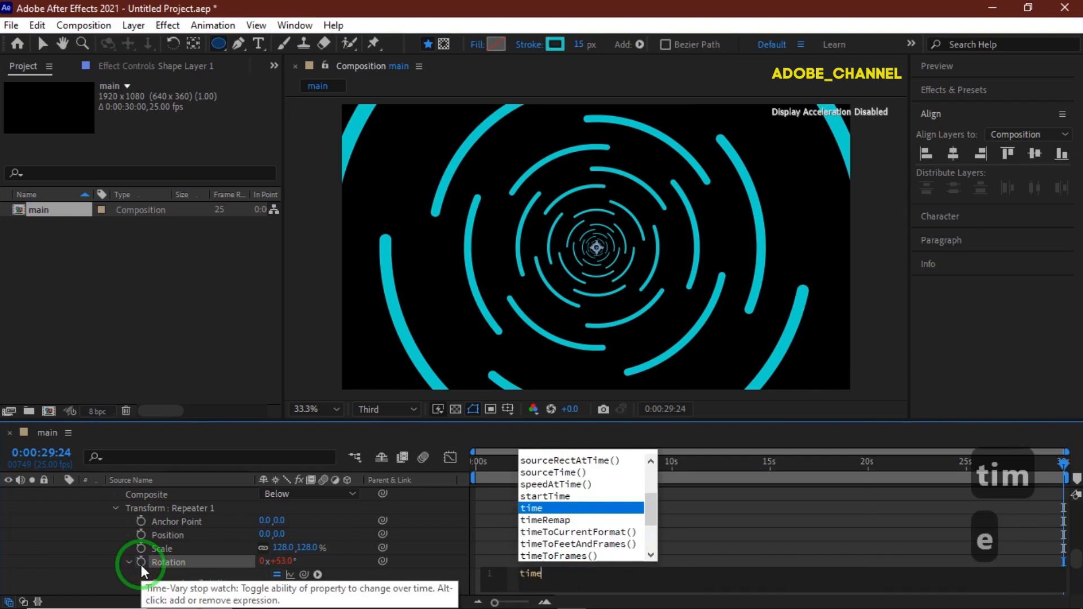
text(*10)
key(Return)
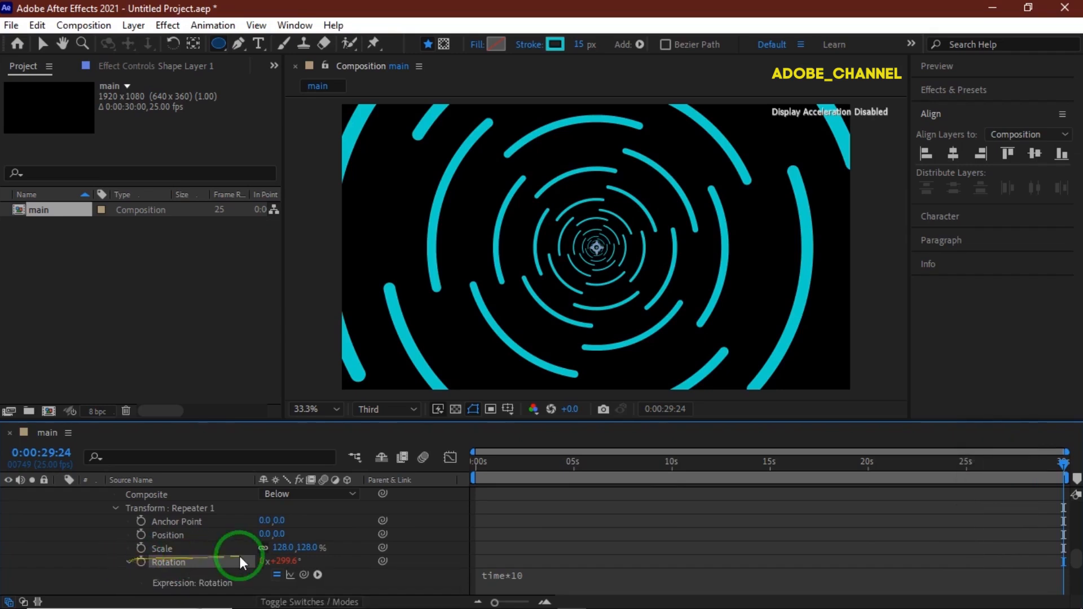
- Add the expression time*30 to the ellipse transform's rotation
scroll(242, 553, down, 4)
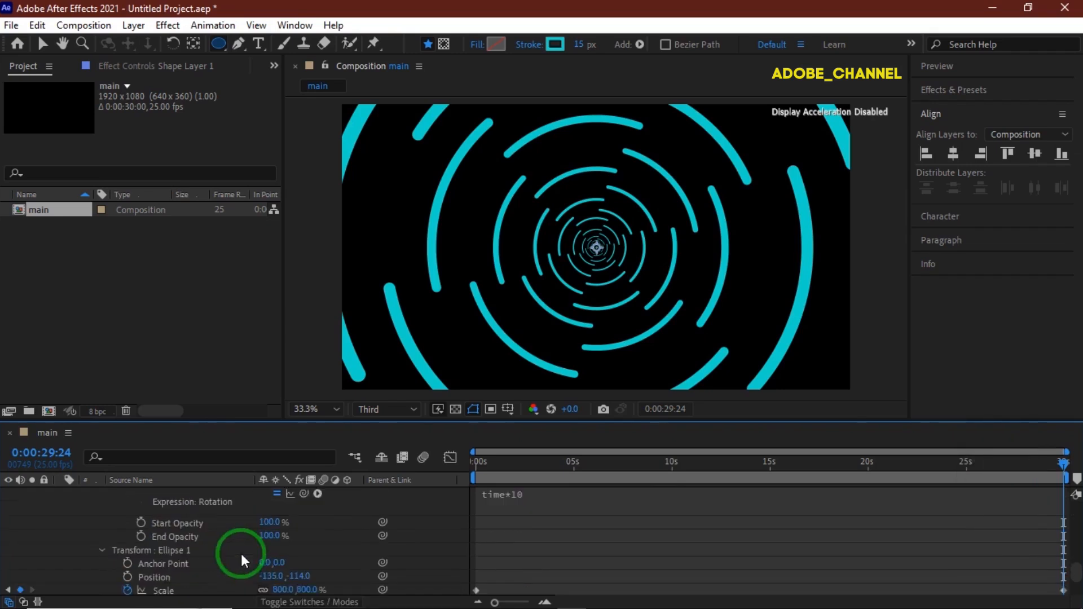
scroll(241, 553, down, 1)
scroll(241, 553, down, 1)
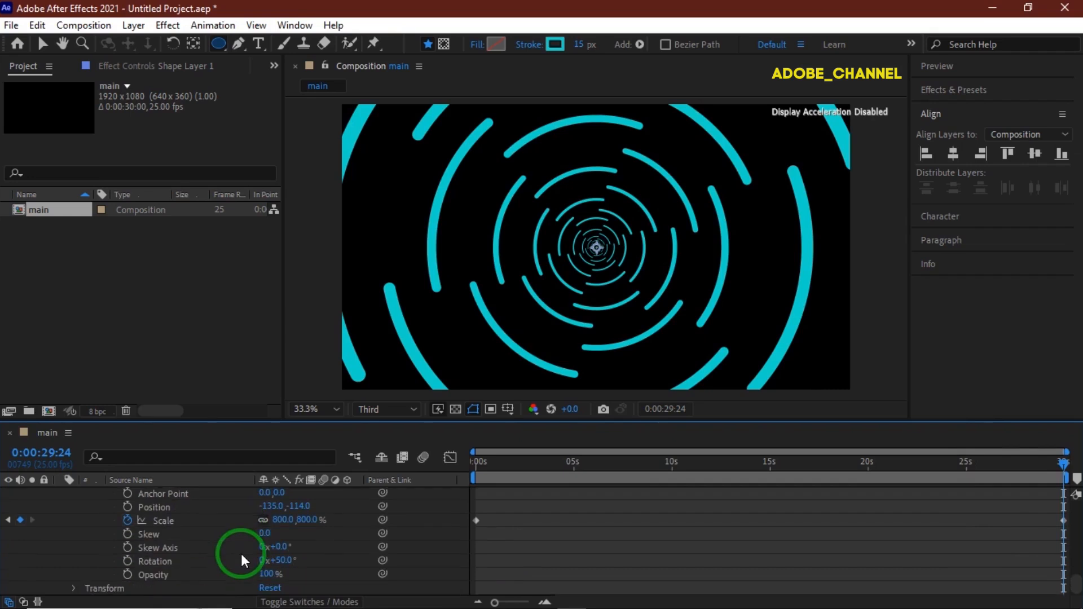
alt+click(129, 561)
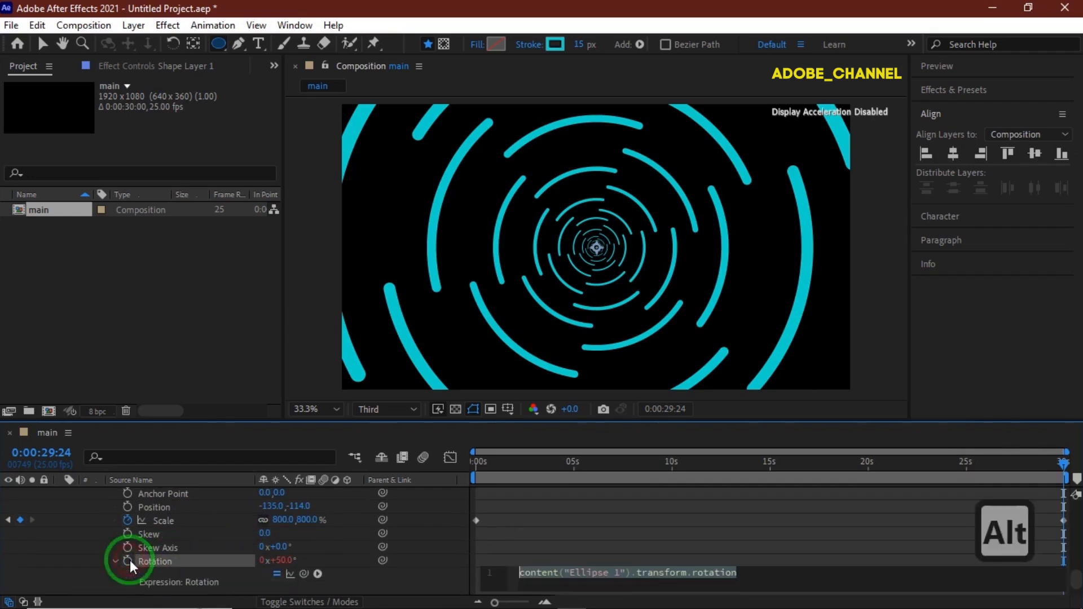
text(tim)
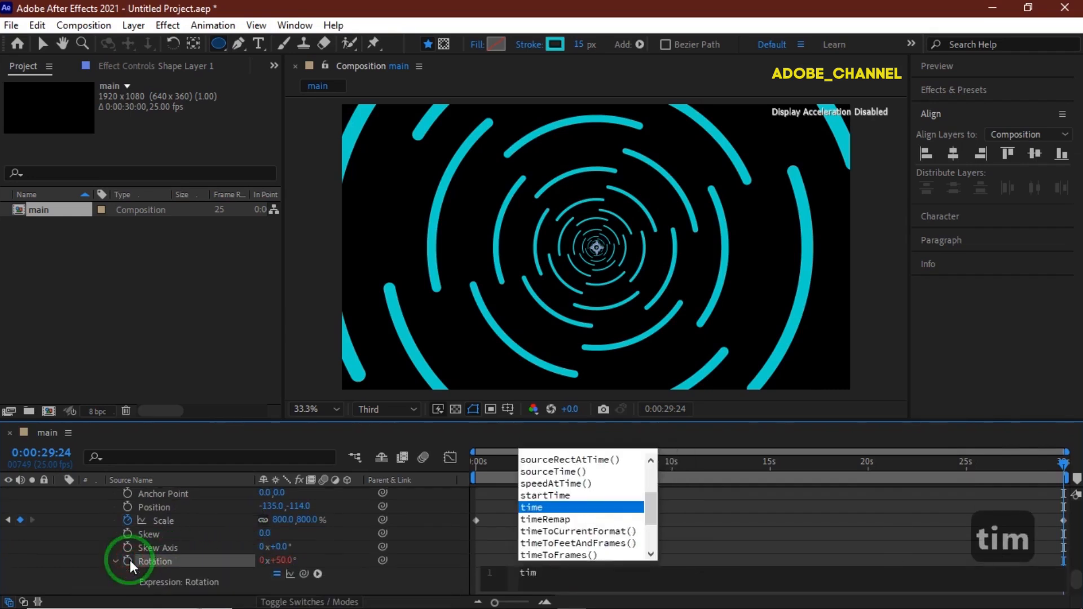
text(e*30)
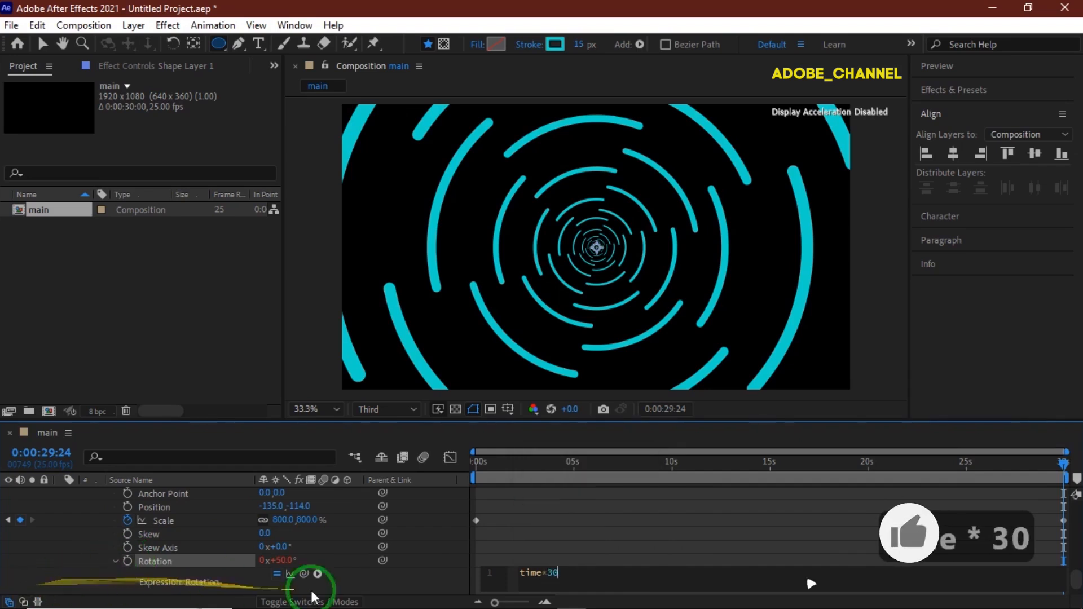
click(405, 569)
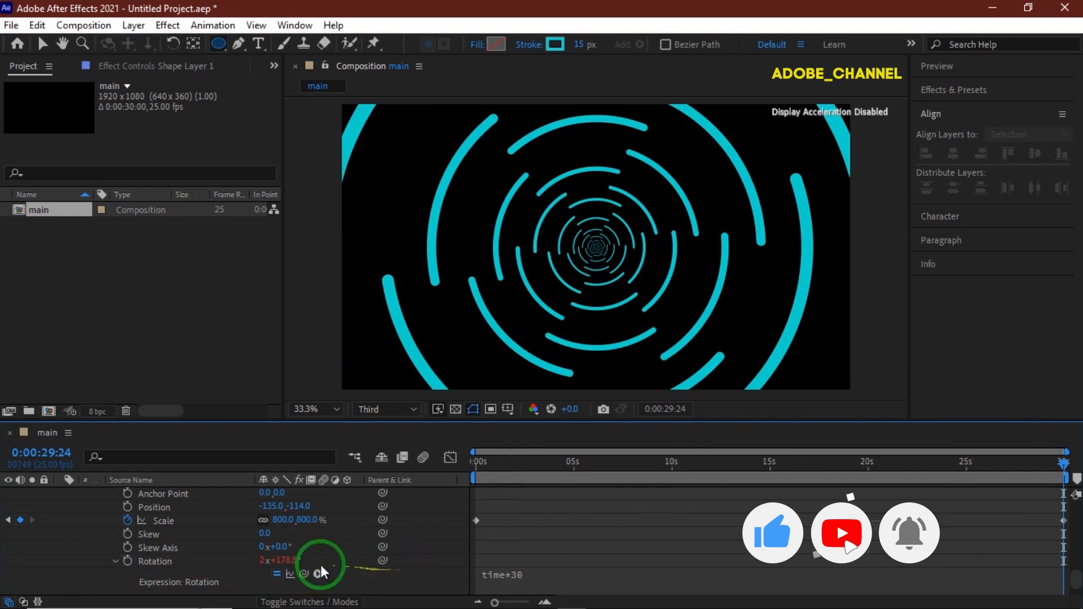
- Collapse Shape Layer 1 and apply the Glow effect to it from Effects & Presets
scroll(104, 560, up, 6)
scroll(103, 560, up, 5)
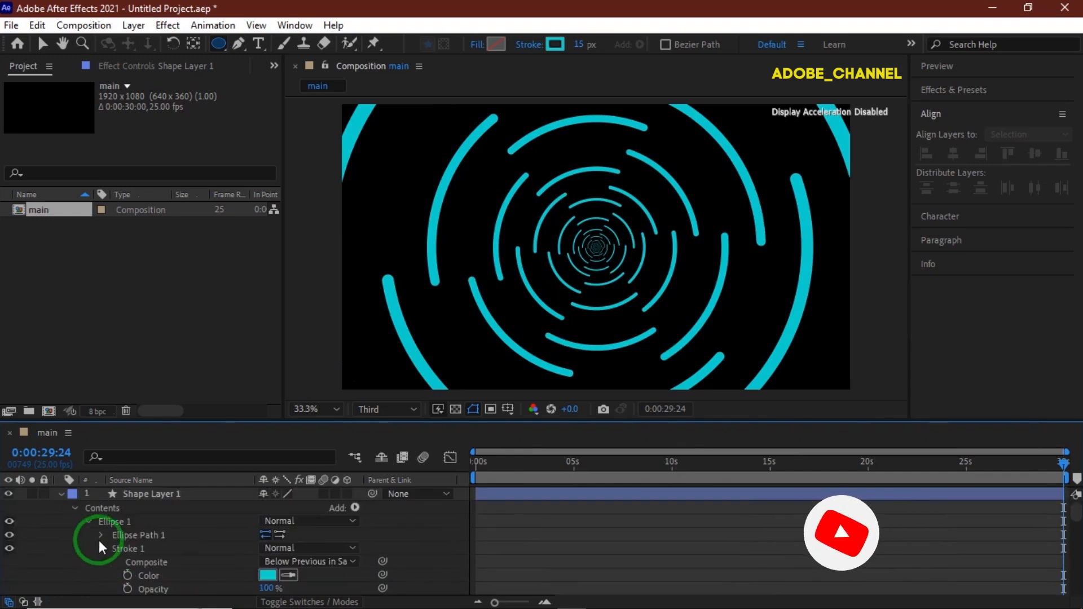
click(62, 494)
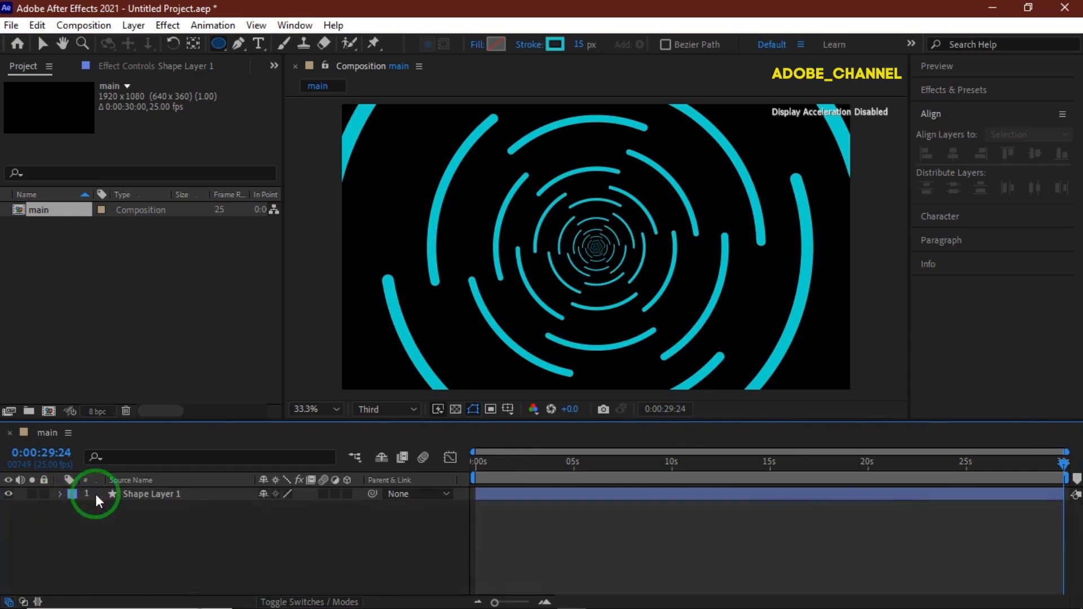
click(175, 493)
click(993, 91)
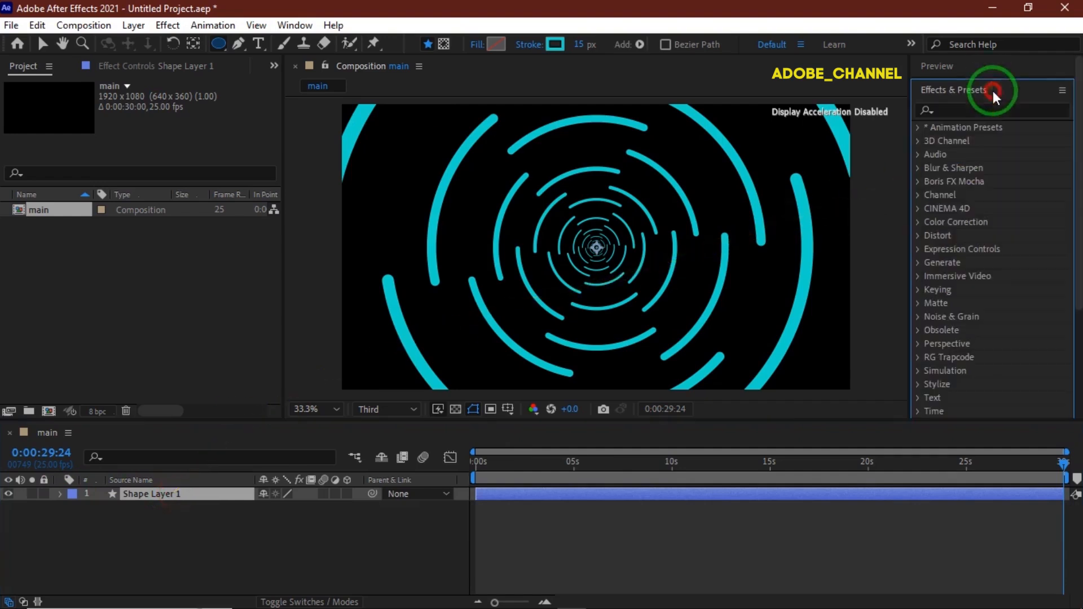
click(958, 109)
text(glo)
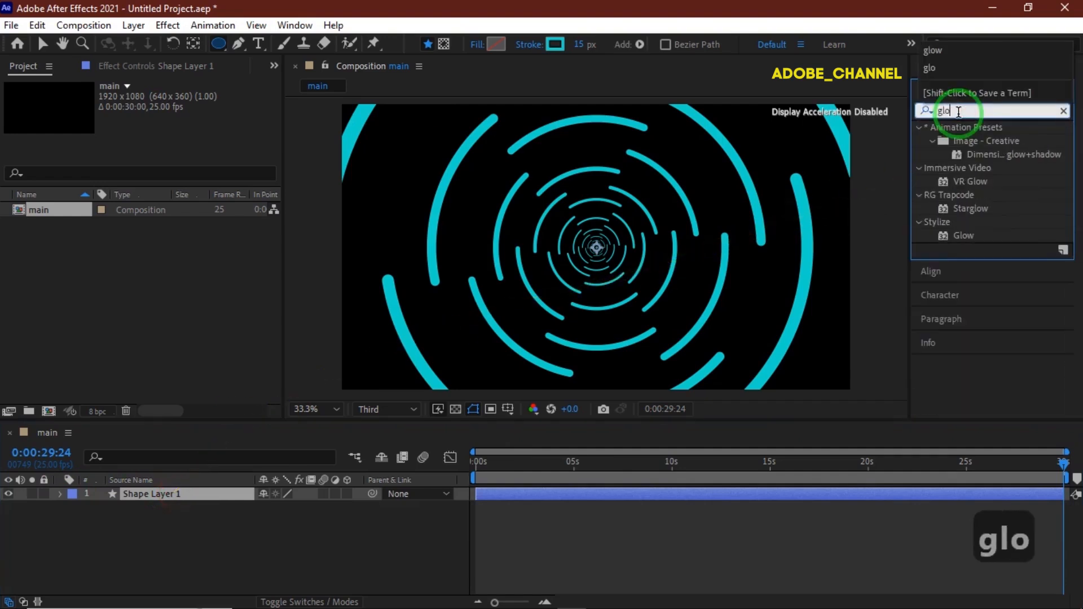
text(w)
click(963, 236)
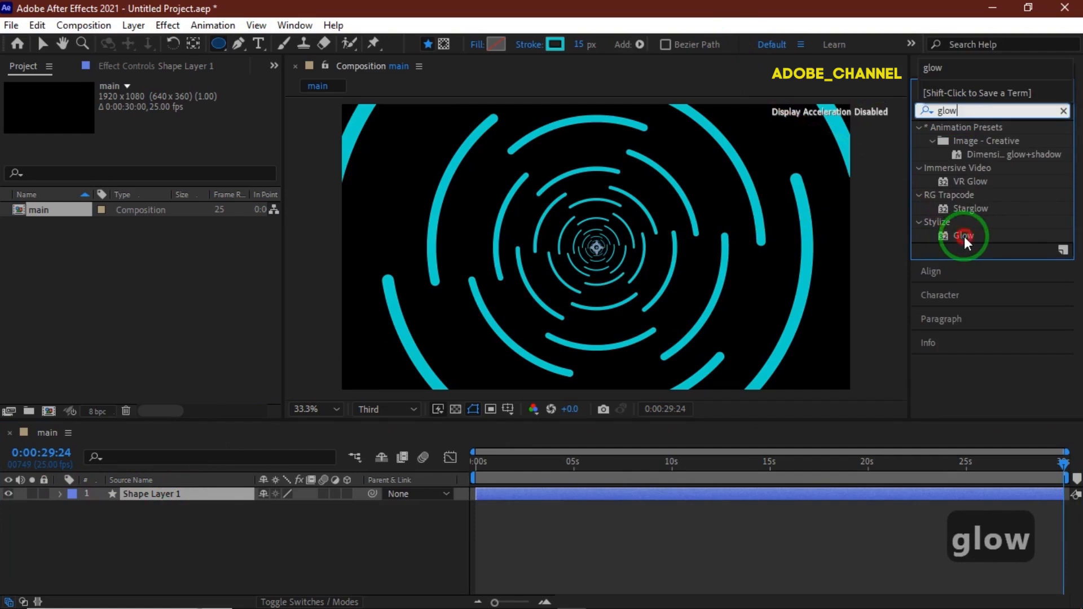
click(963, 236)
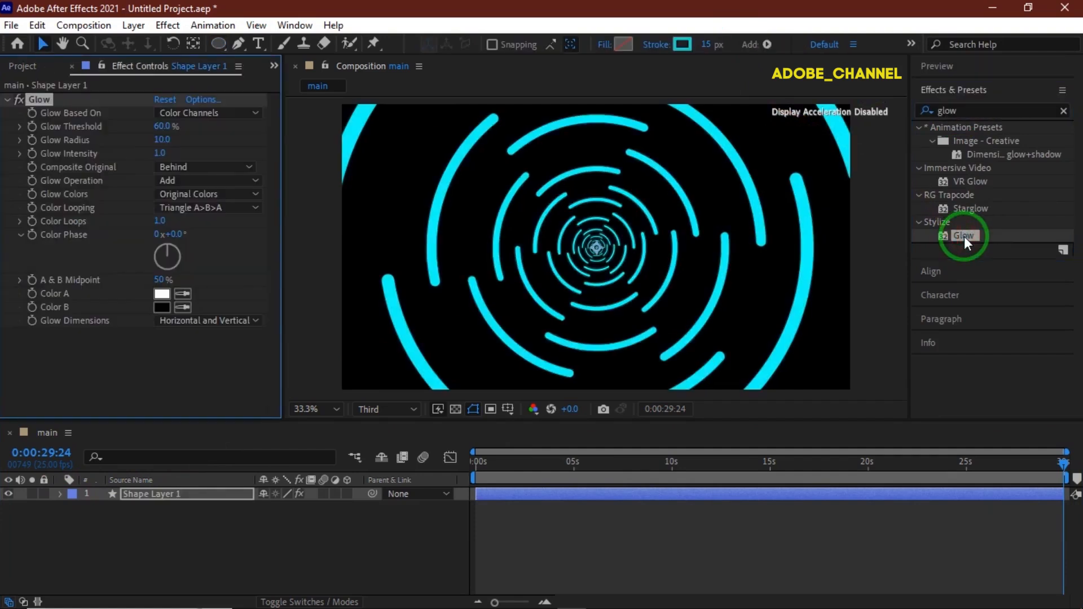
- Set the Glow threshold to 30%, radius to about 94, intensity to 0.8, and Composite Original to On Top
click(161, 126)
text(30)
key(Return)
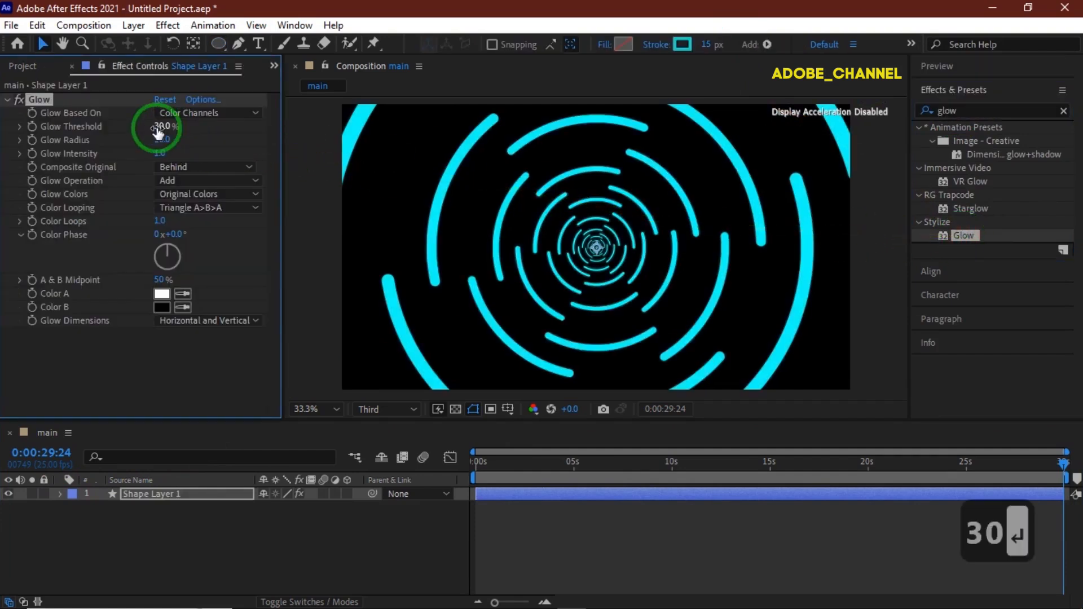
click(163, 140)
drag(164, 139, 231, 140)
click(160, 153)
text(.8)
key(Return)
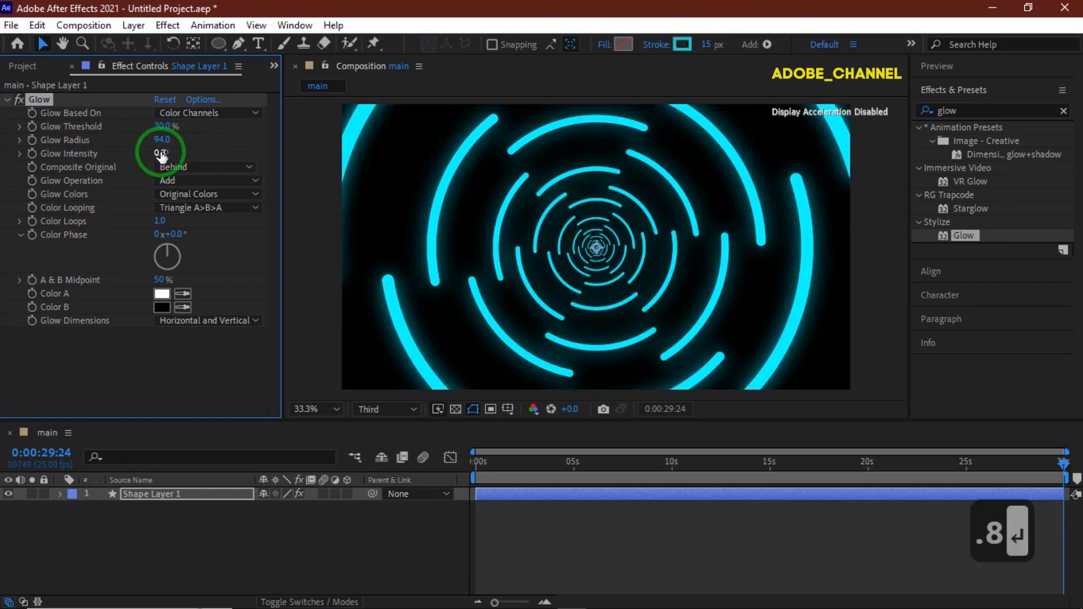
click(199, 168)
click(199, 188)
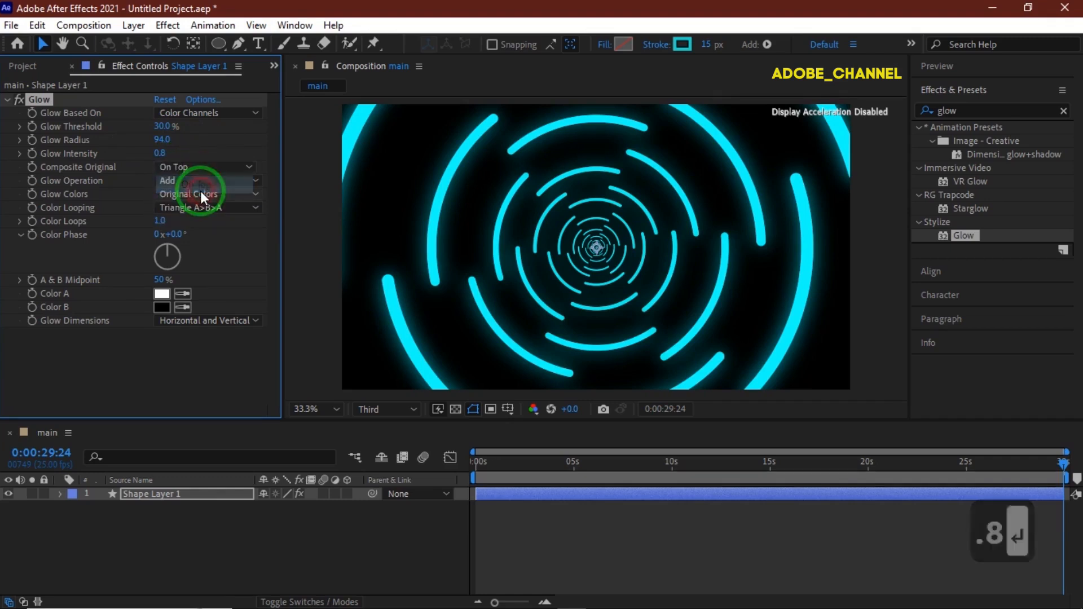
- Duplicate the shape layer and move the copy below the original
click(180, 493)
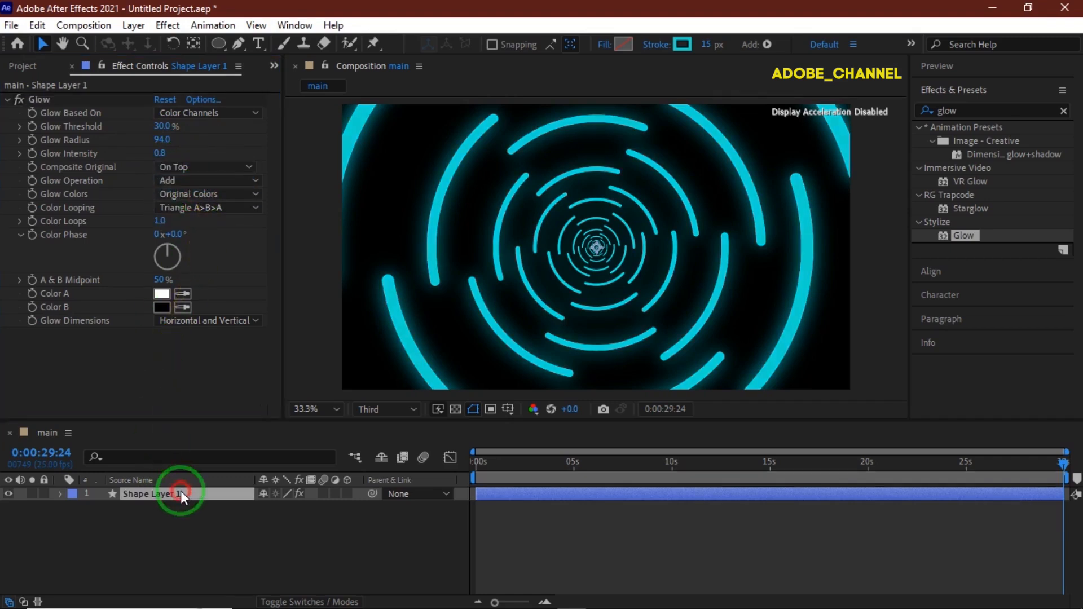
key(ctrl+d)
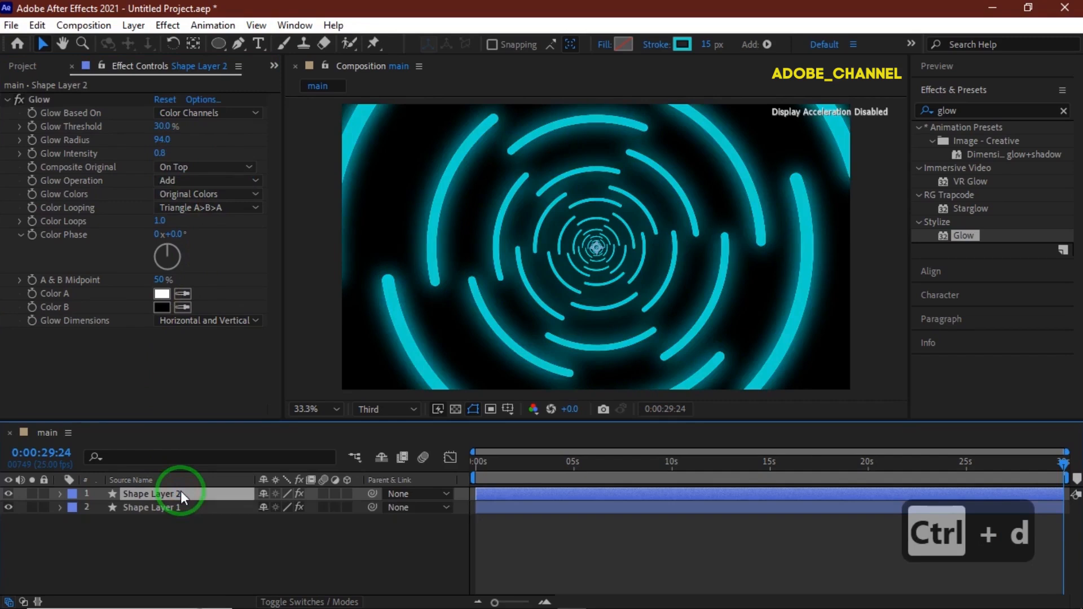
drag(181, 493, 184, 519)
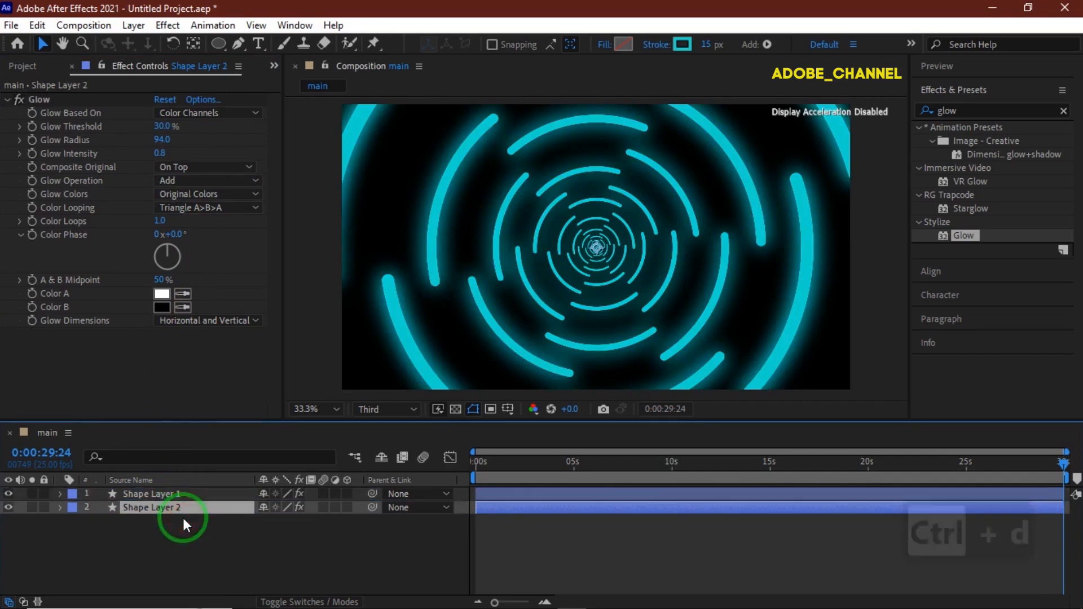
- Set the duplicated layer's stroke width to 10 px
click(712, 46)
text(10)
key(Return)
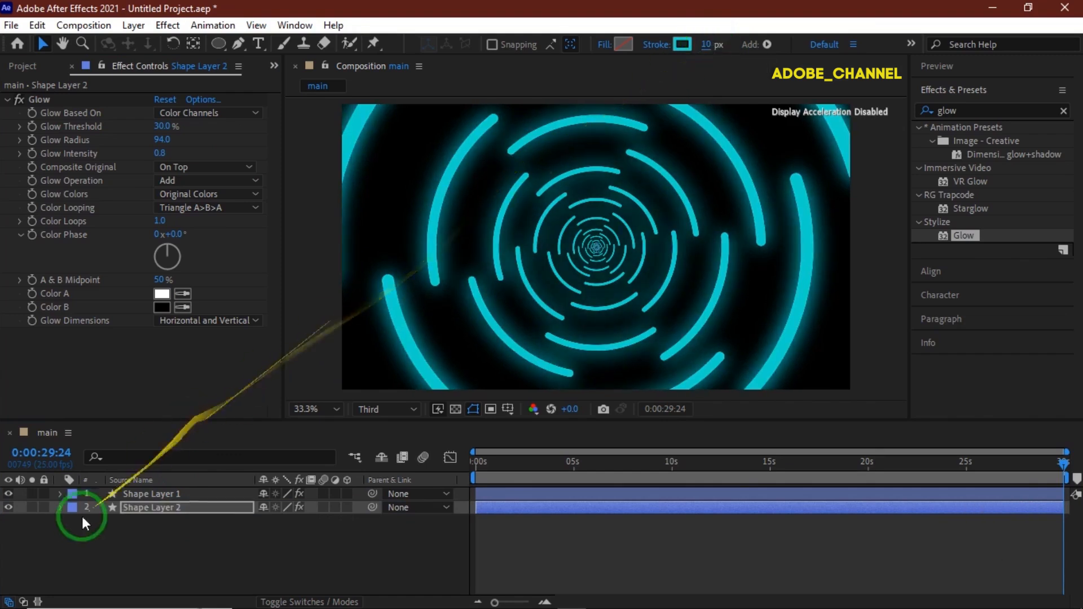
- Expand Shape Layer 2's stroke, add dashes, and set the dash length to 257
click(63, 509)
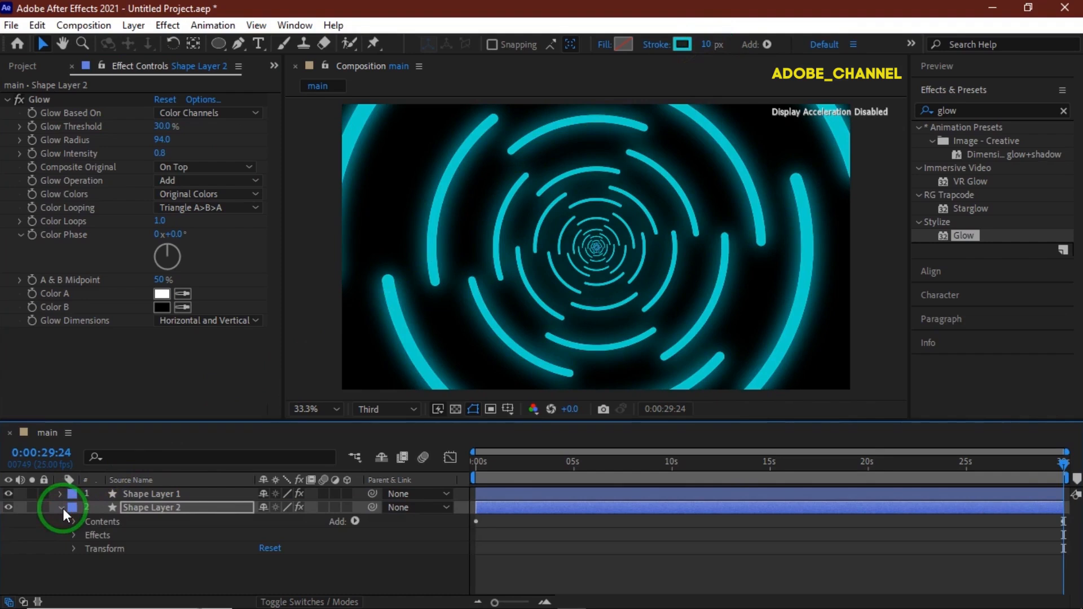
click(74, 521)
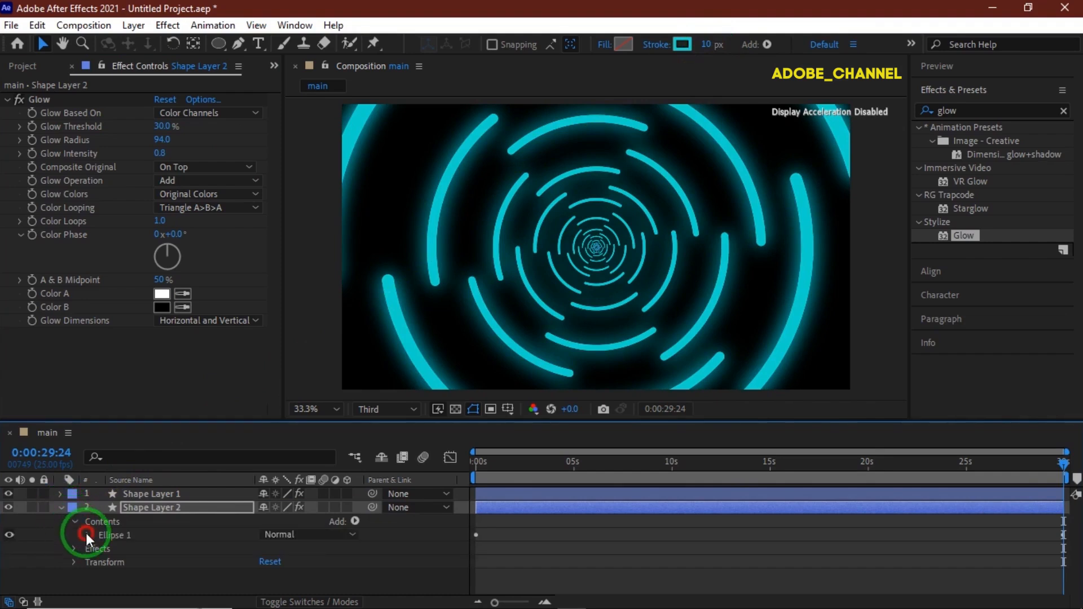
click(85, 533)
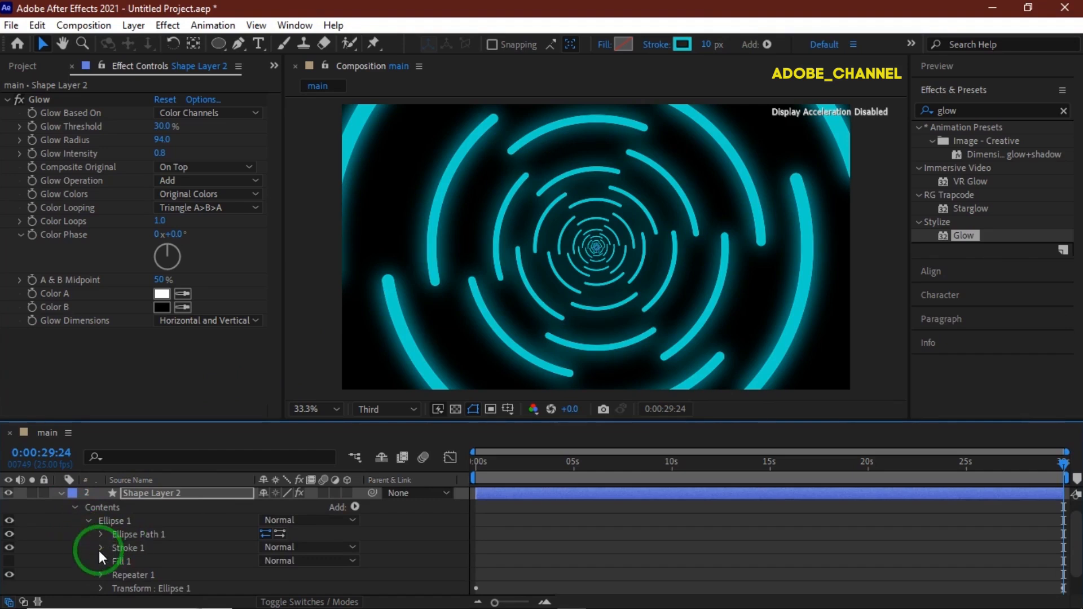
click(101, 549)
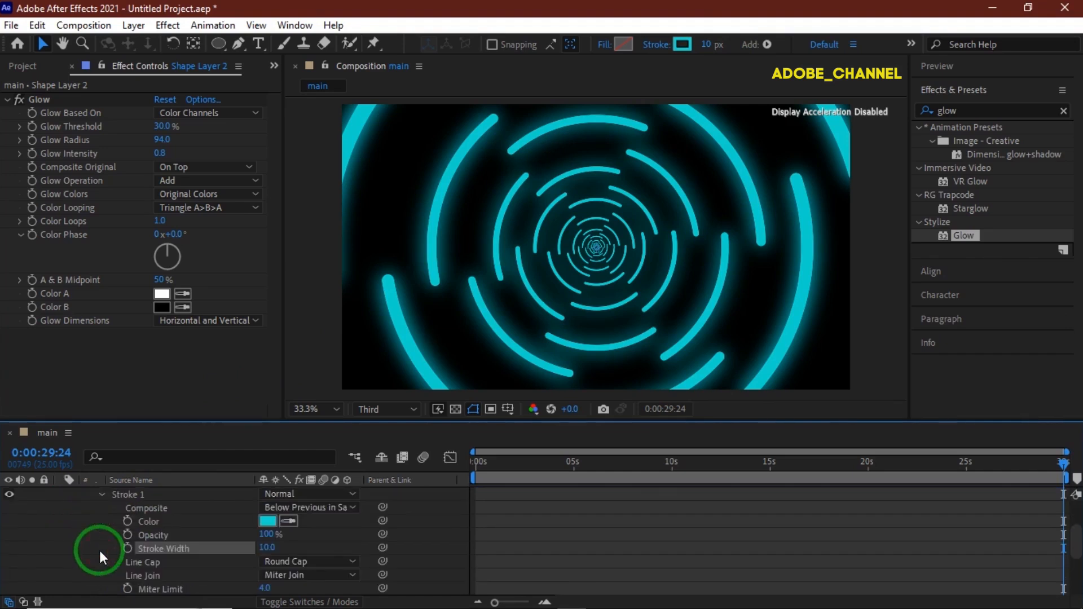
scroll(178, 547, down, 3)
click(264, 521)
click(269, 534)
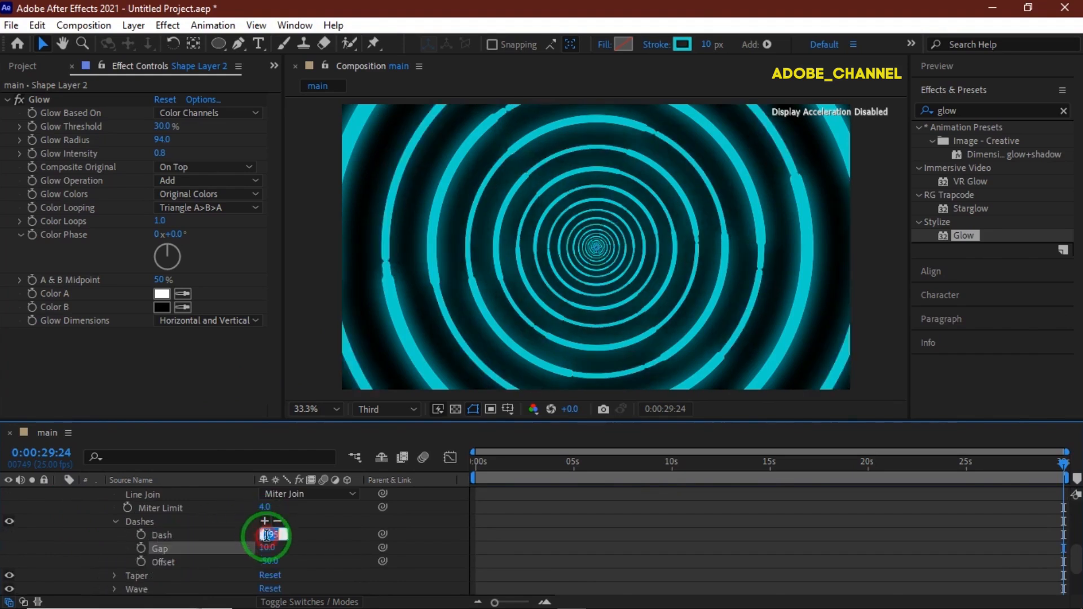
text(257)
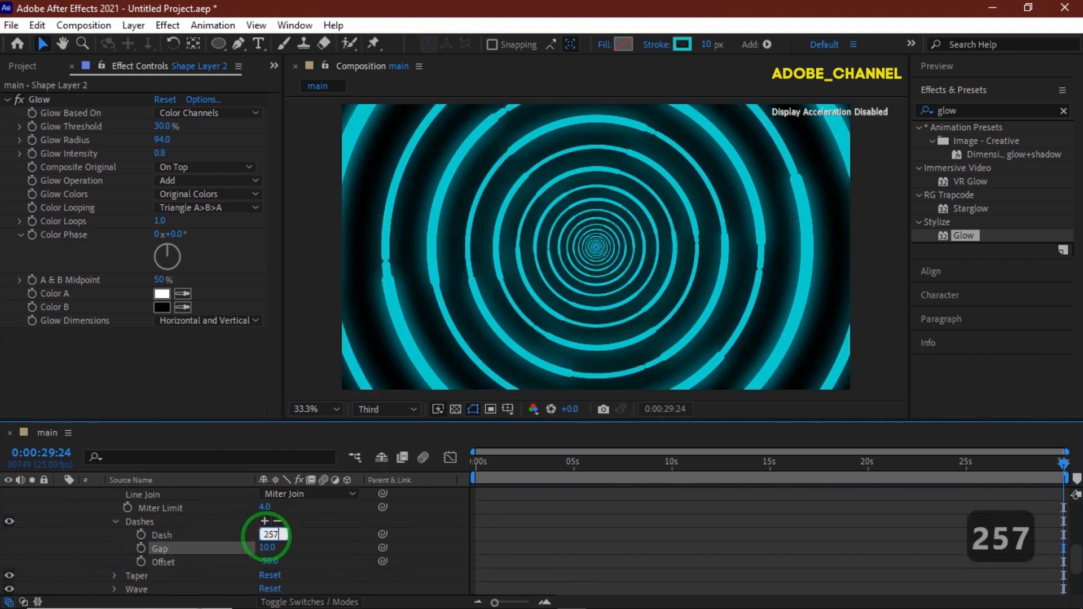
key(Return)
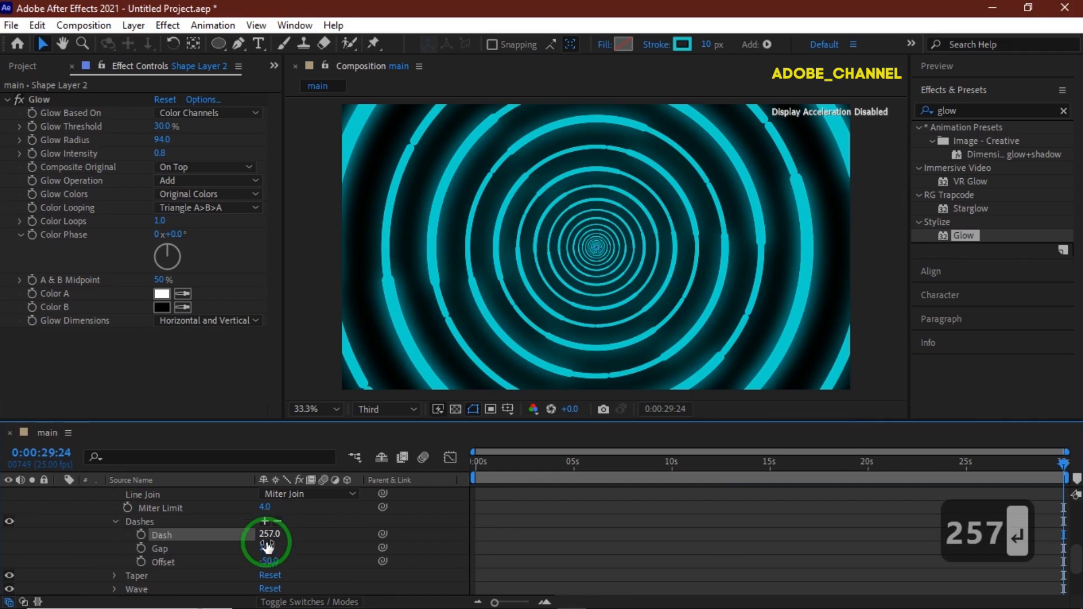
- Set the dash gap of Shape Layer 2's stroke to 250
click(268, 547)
text(250)
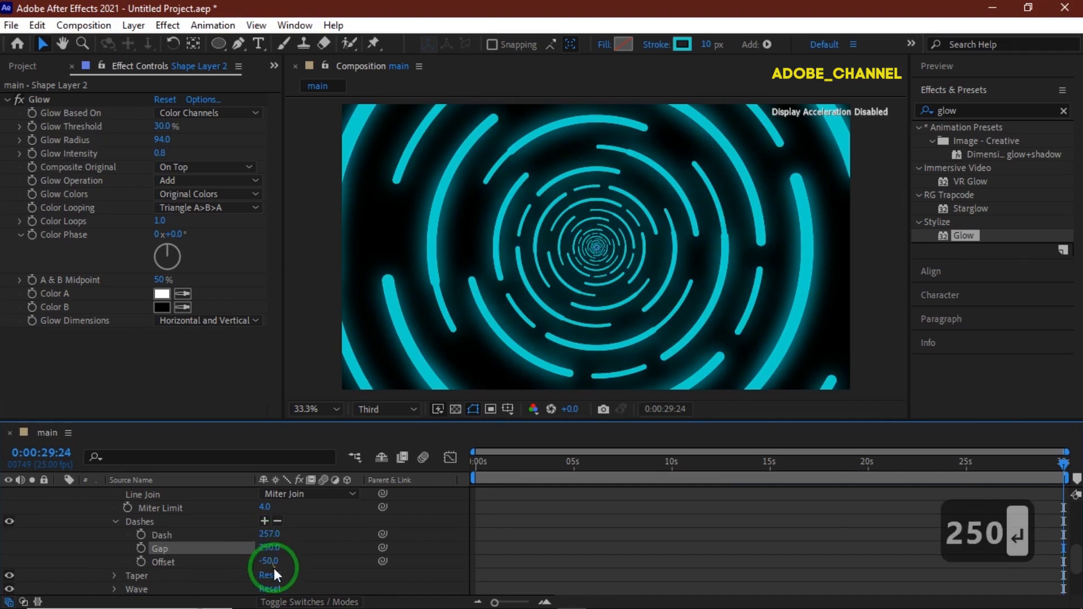
click(269, 562)
- Set the scale of Shape Layer 2's Repeater 1 transform to 120%
scroll(269, 566, up, 5)
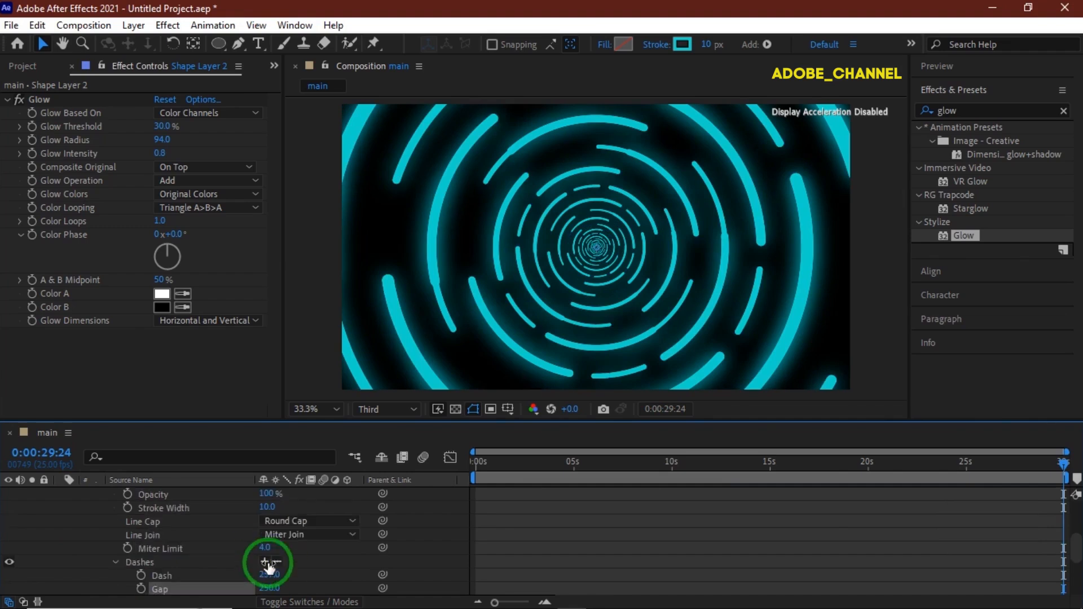
scroll(269, 565, down, 5)
scroll(269, 567, down, 3)
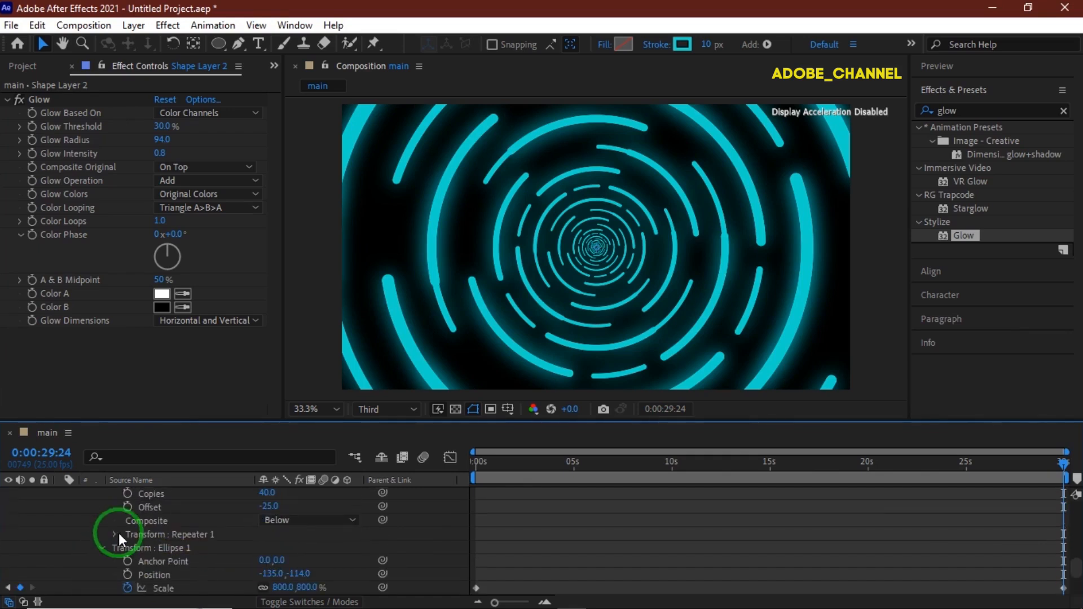
click(116, 535)
click(280, 547)
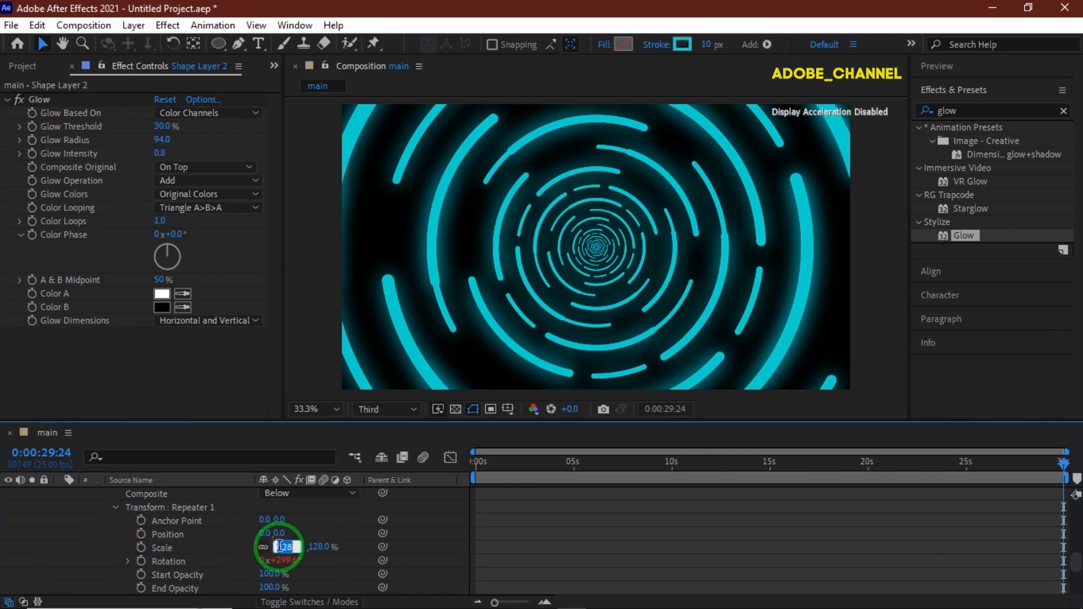
text(120)
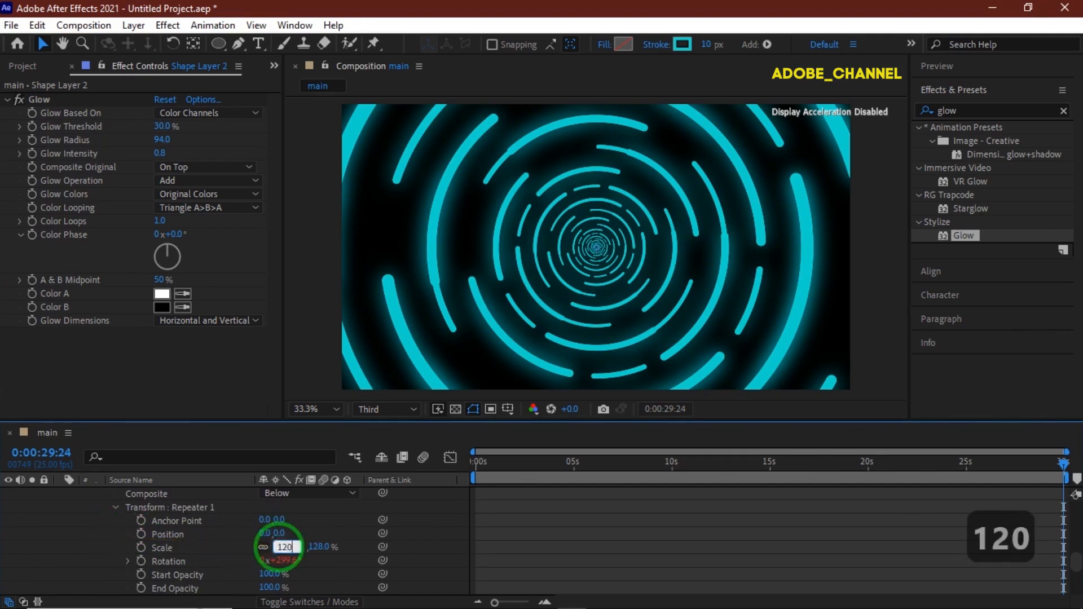
key(Return)
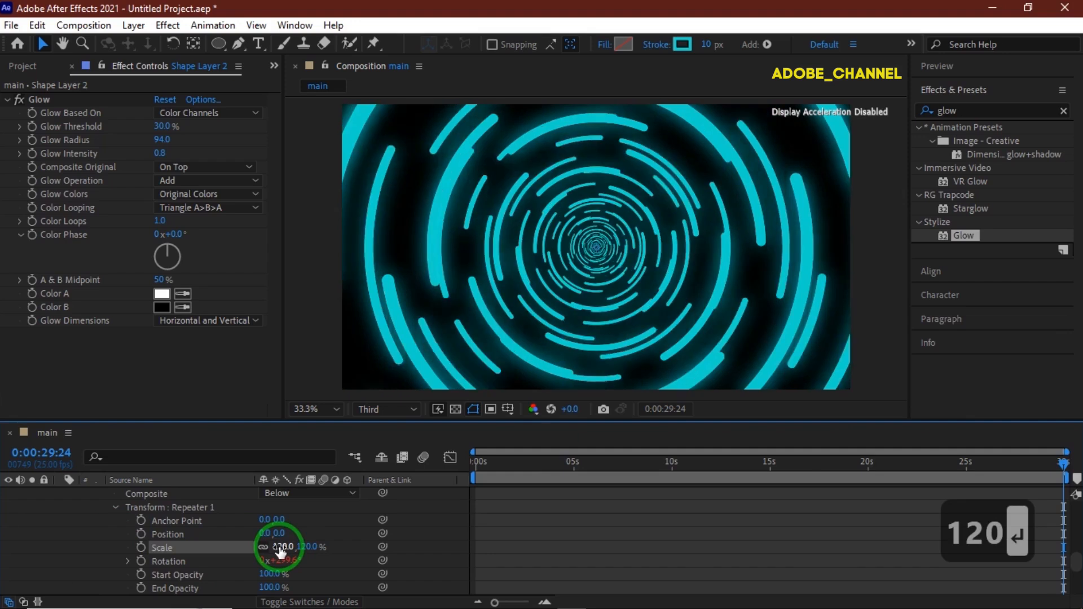
- Change the selected layer's stroke color to red
click(683, 44)
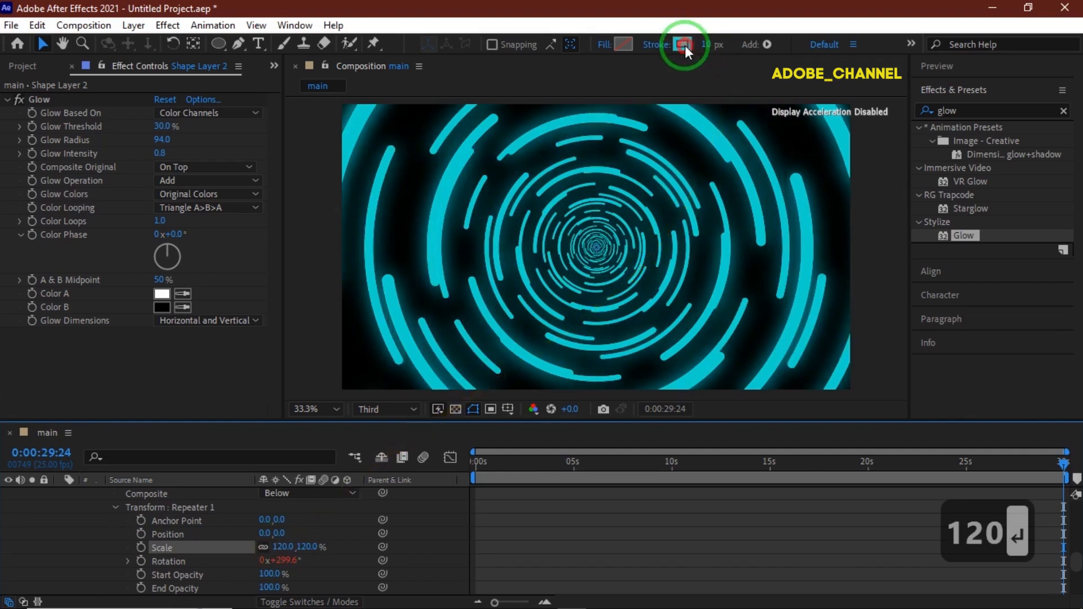
click(574, 171)
click(698, 168)
click(284, 449)
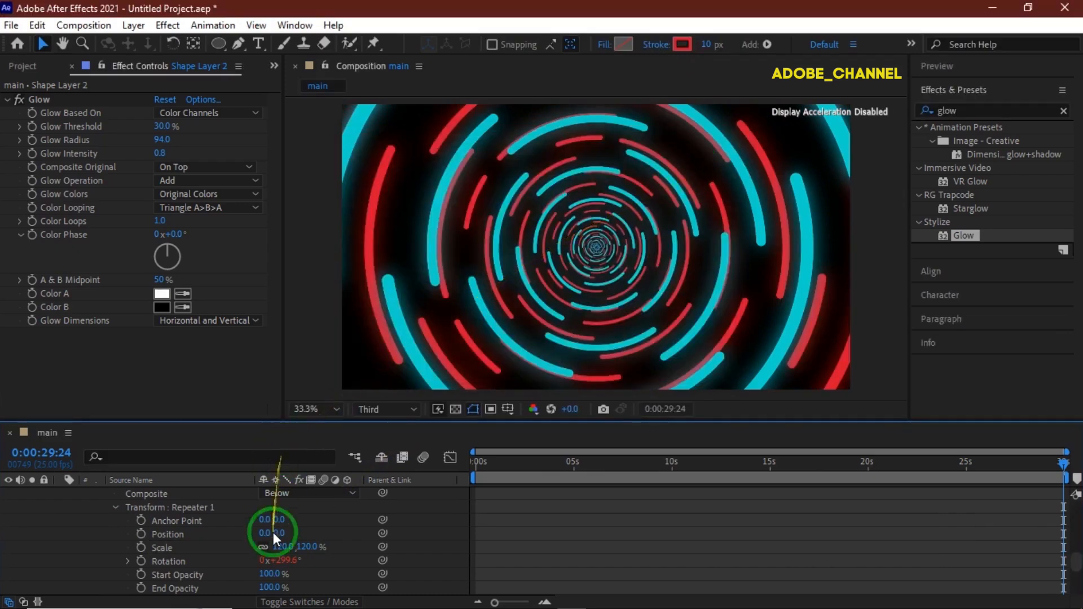
- Add the expression wiggle(3,1) to the stroke color of Shape Layer 2
scroll(262, 547, up, 3)
scroll(262, 547, up, 5)
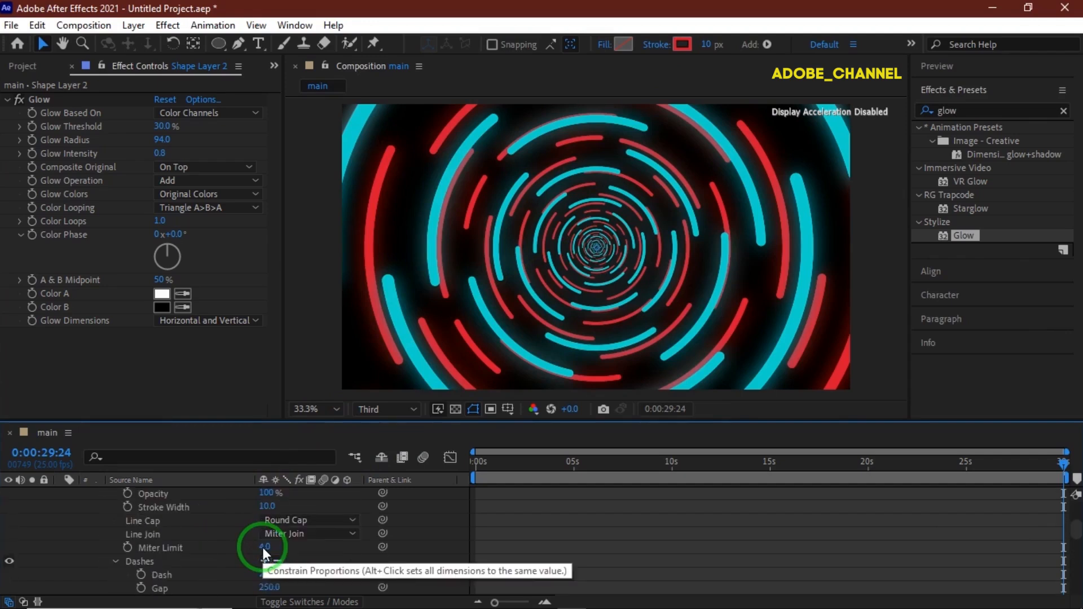
click(108, 543)
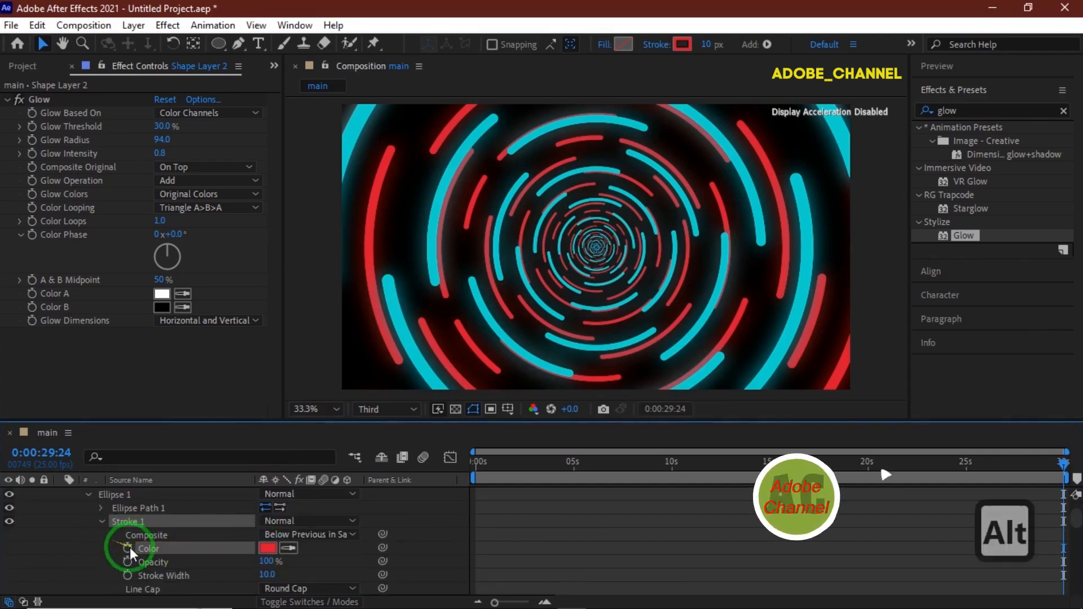
alt+click(127, 548)
text(wiggle(3)
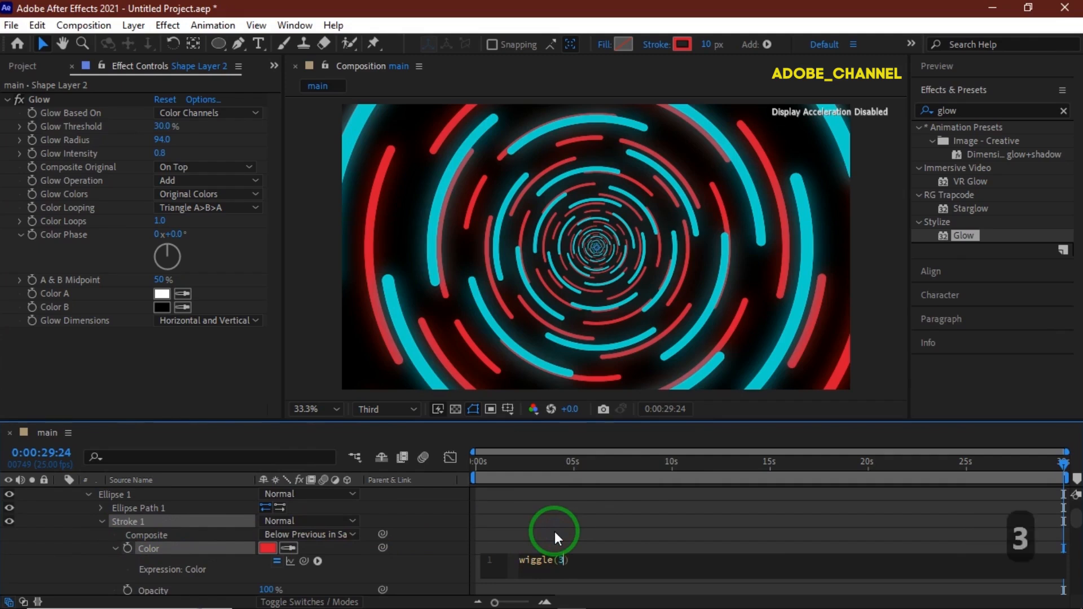
text(3,1)
click(456, 566)
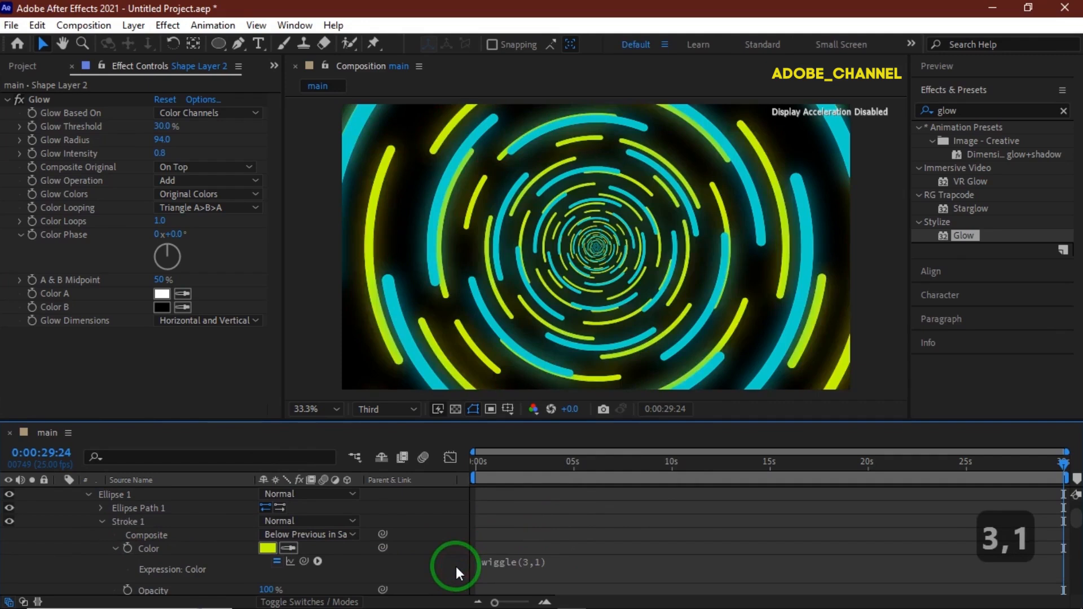
- Open Shape Layer 1's stroke and add the expression wiggle(3,1) to its color
scroll(188, 559, up, 3)
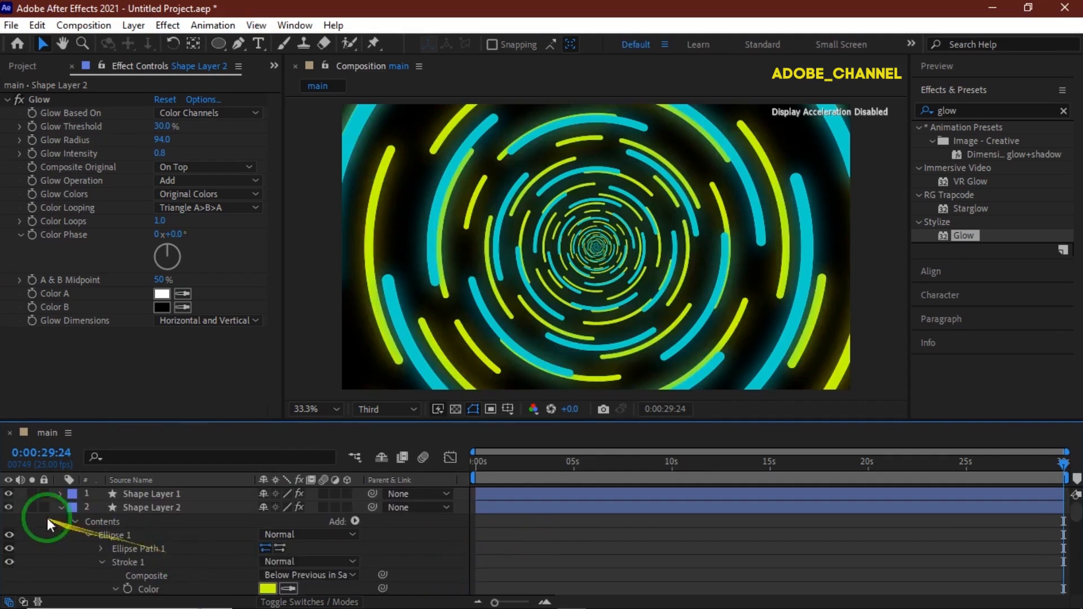
click(61, 507)
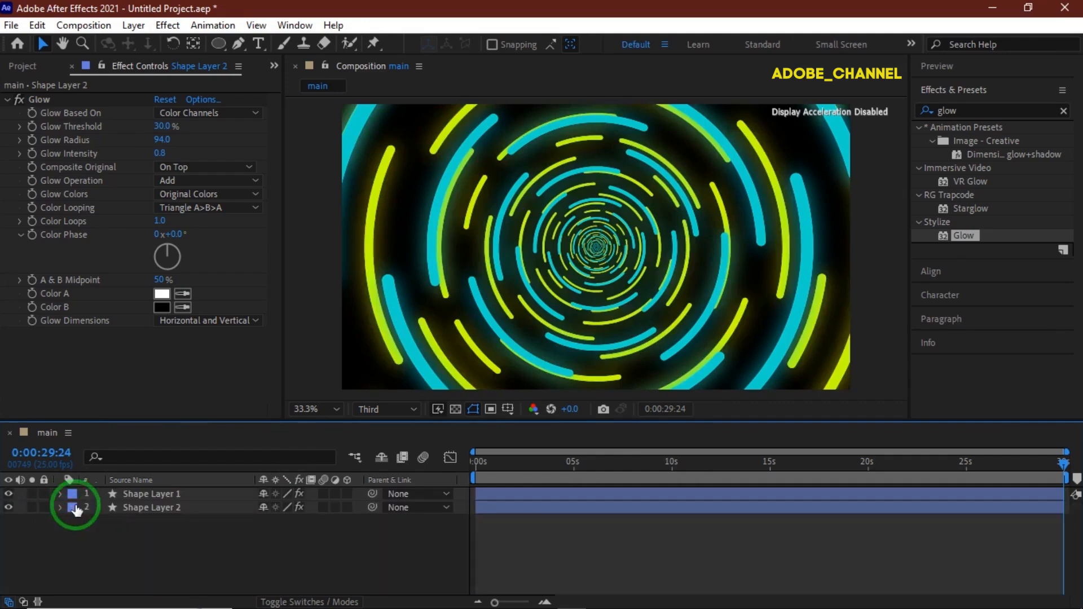
click(59, 494)
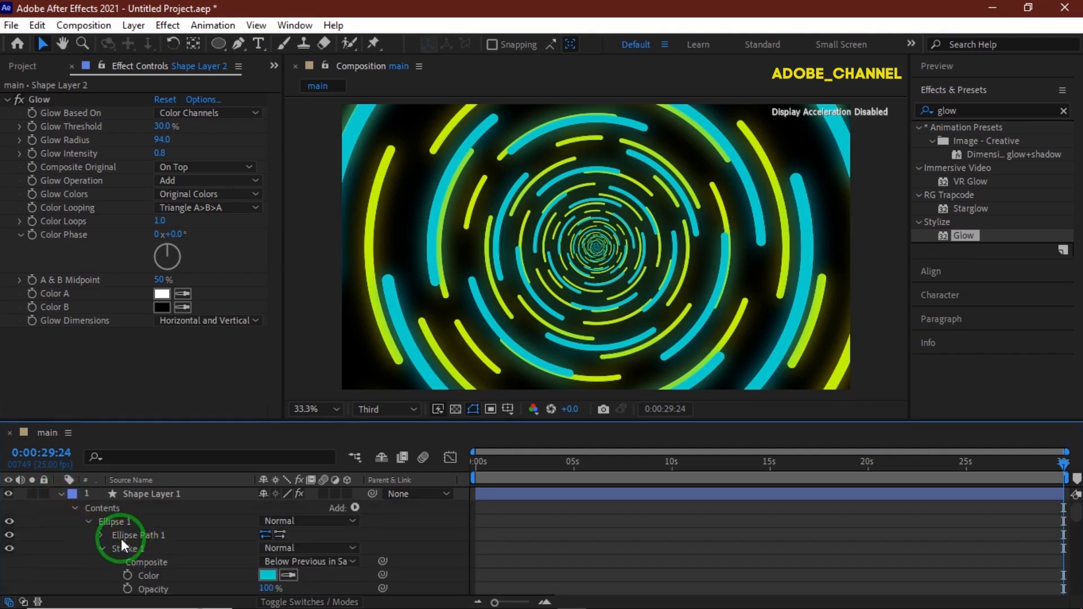
scroll(222, 537, down, 2)
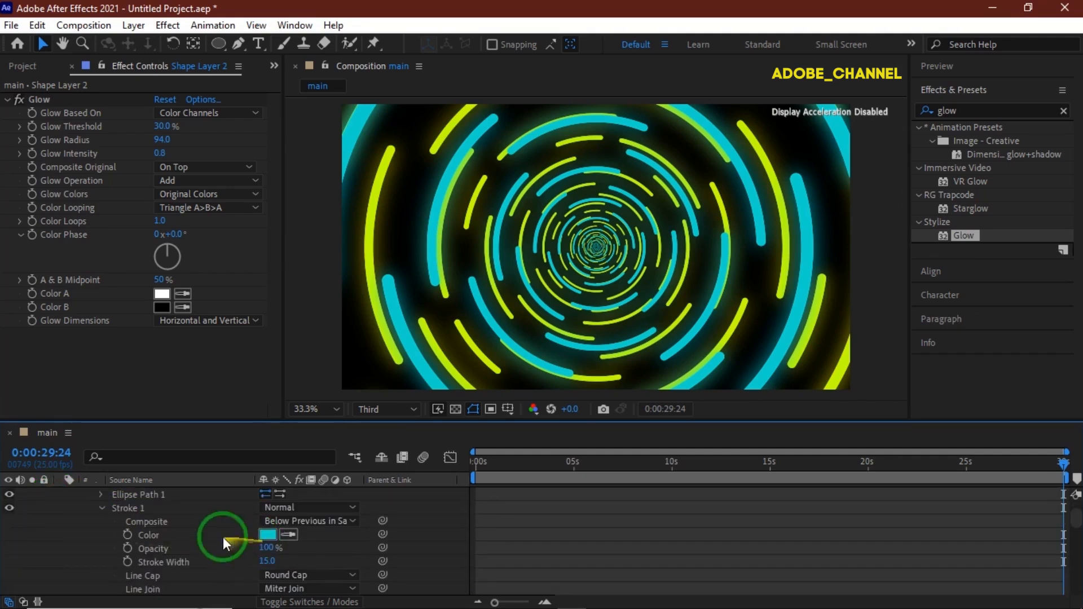
alt+click(126, 535)
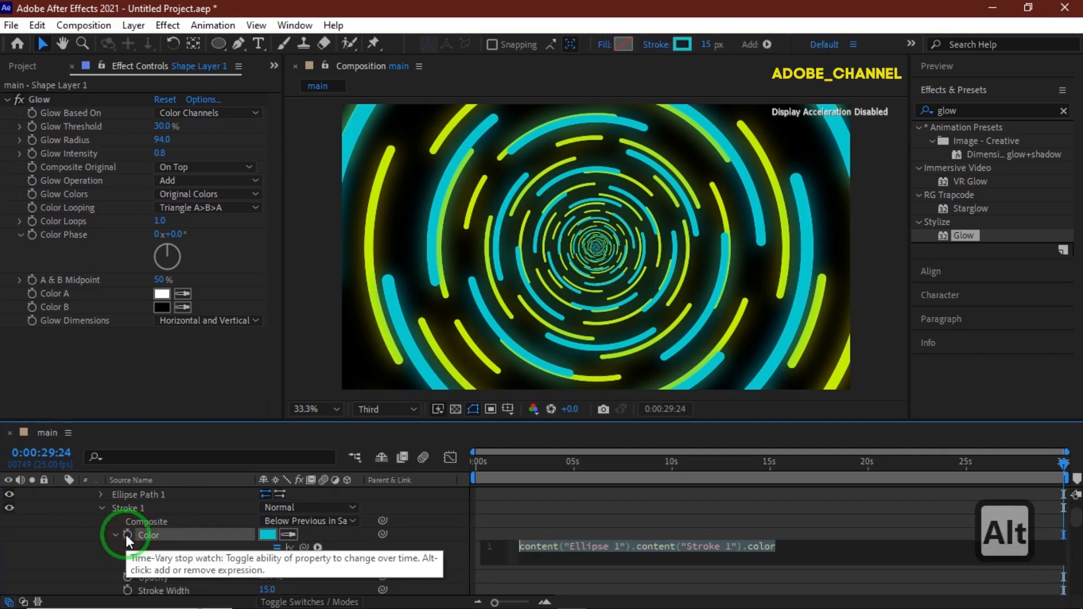
text(wiggle()
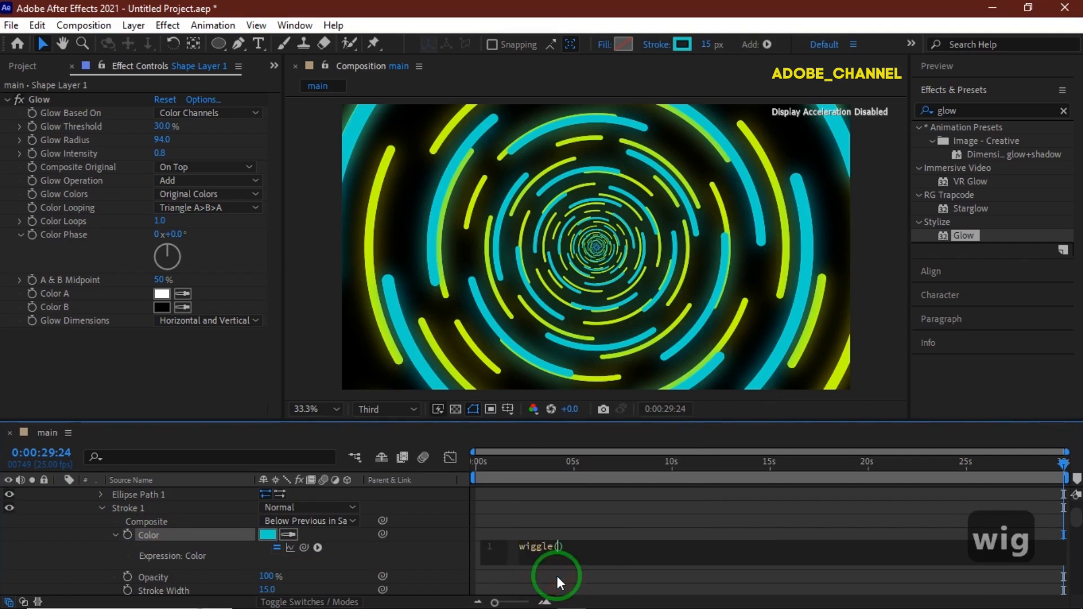
text(3,1)
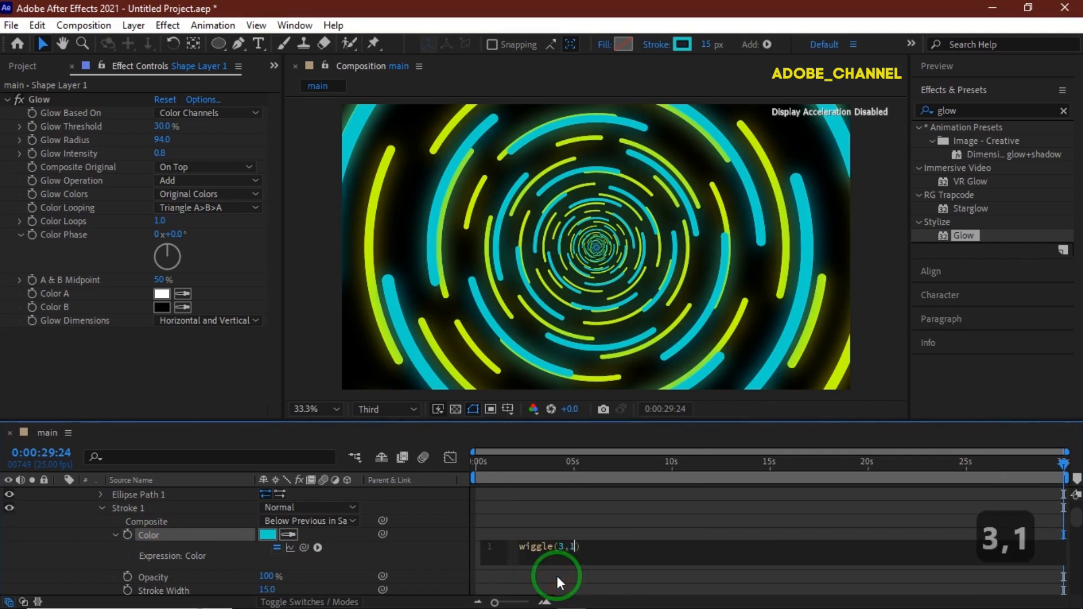
click(450, 567)
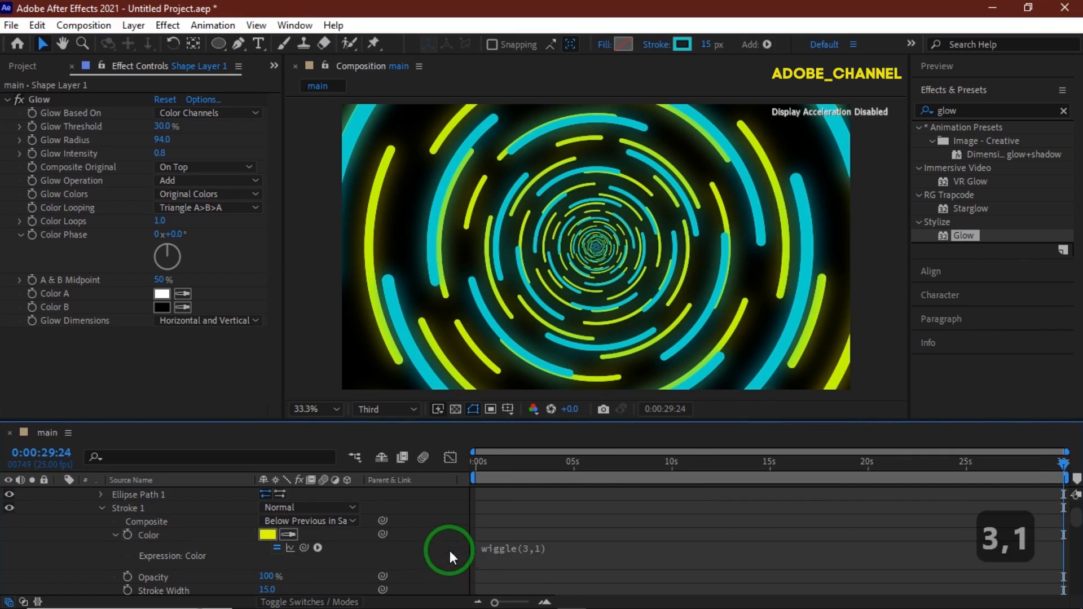
- Collapse Shape Layer 1 and duplicate Shape Layer 2
scroll(95, 526, up, 3)
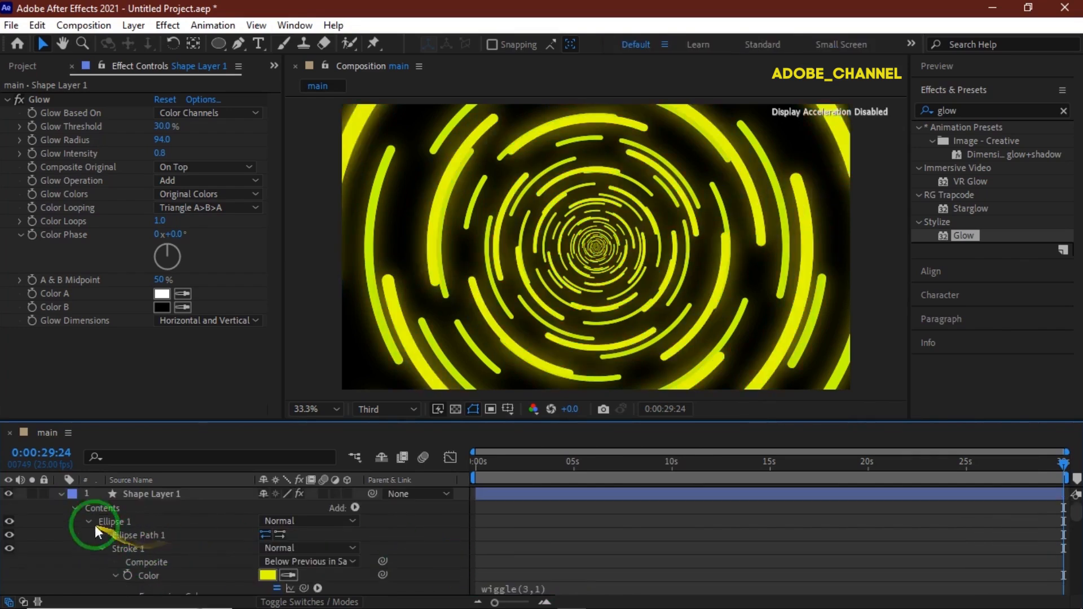
click(62, 494)
click(172, 508)
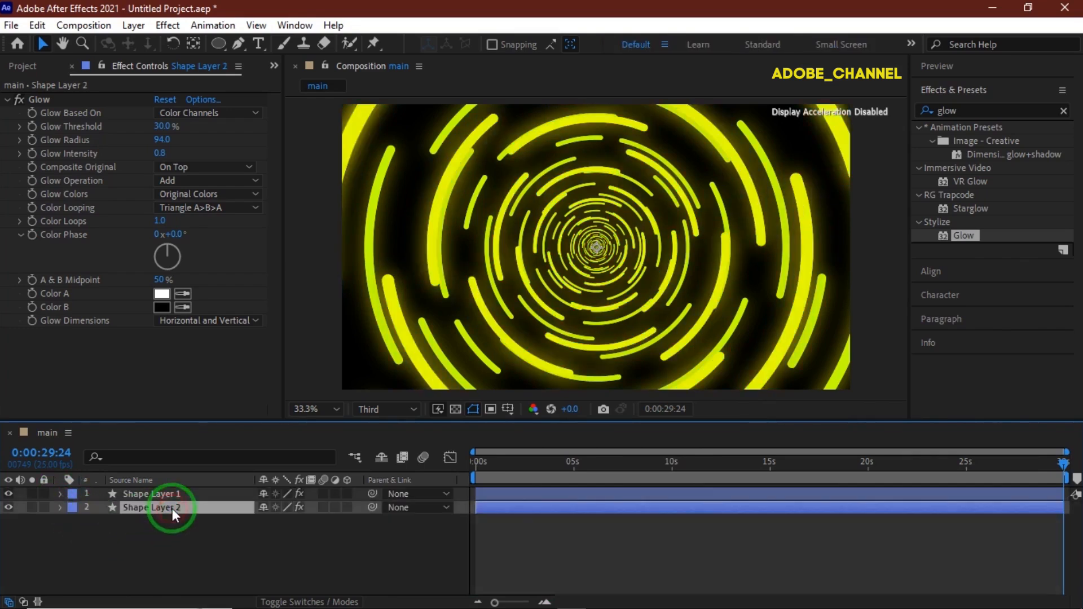
key(ctrl+d)
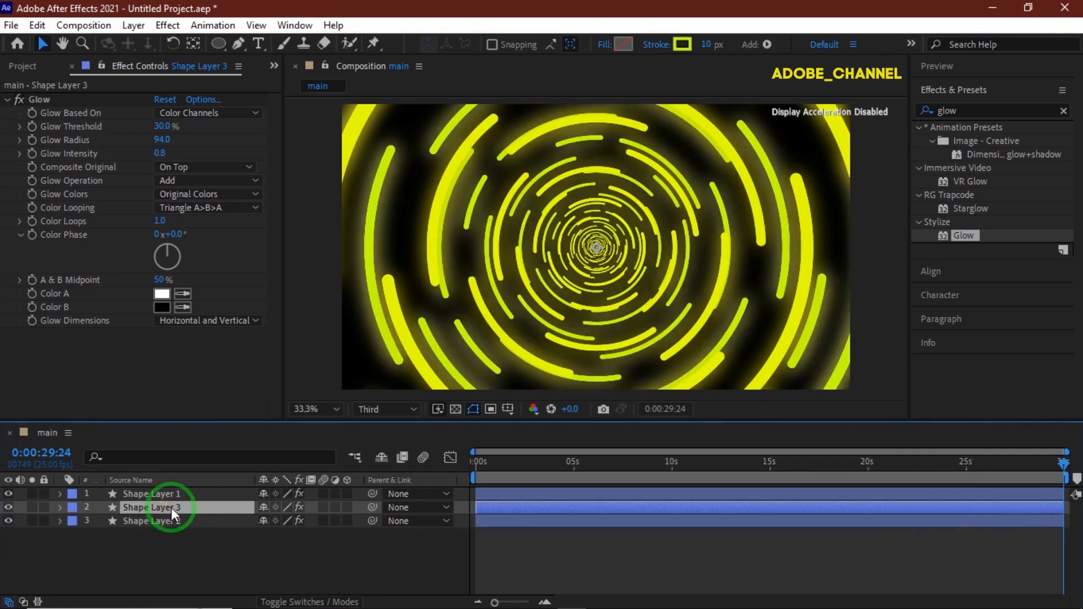
- Delete the Glow effect from the new duplicate, Shape Layer 3
click(21, 100)
click(36, 98)
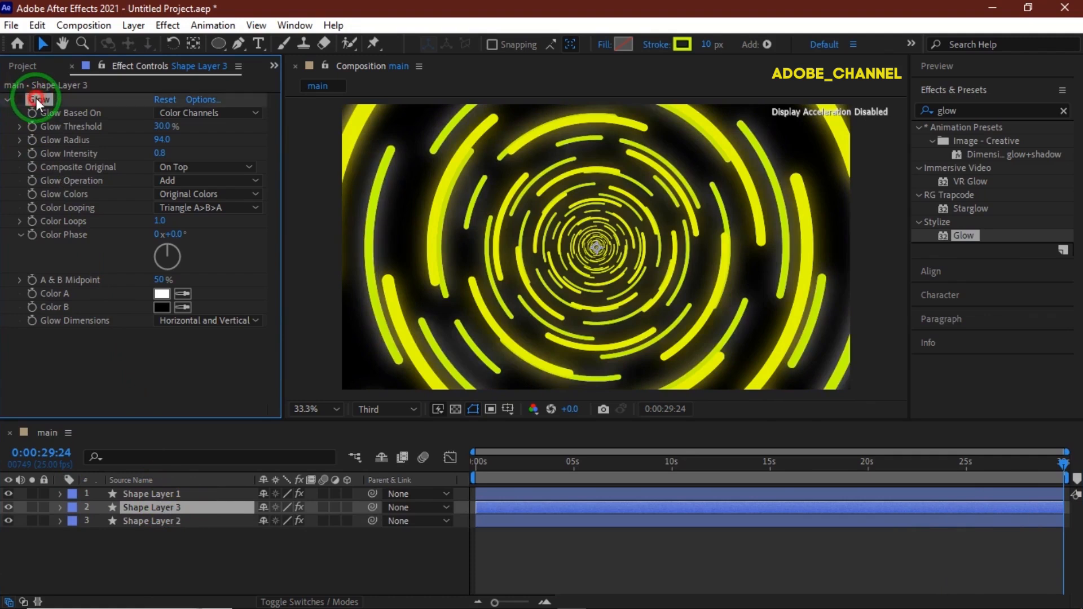
key(Delete)
- Apply CC Ball Action to Shape Layer 3 and set its Scatter to 150
drag(977, 108, 926, 114)
text(cc ball)
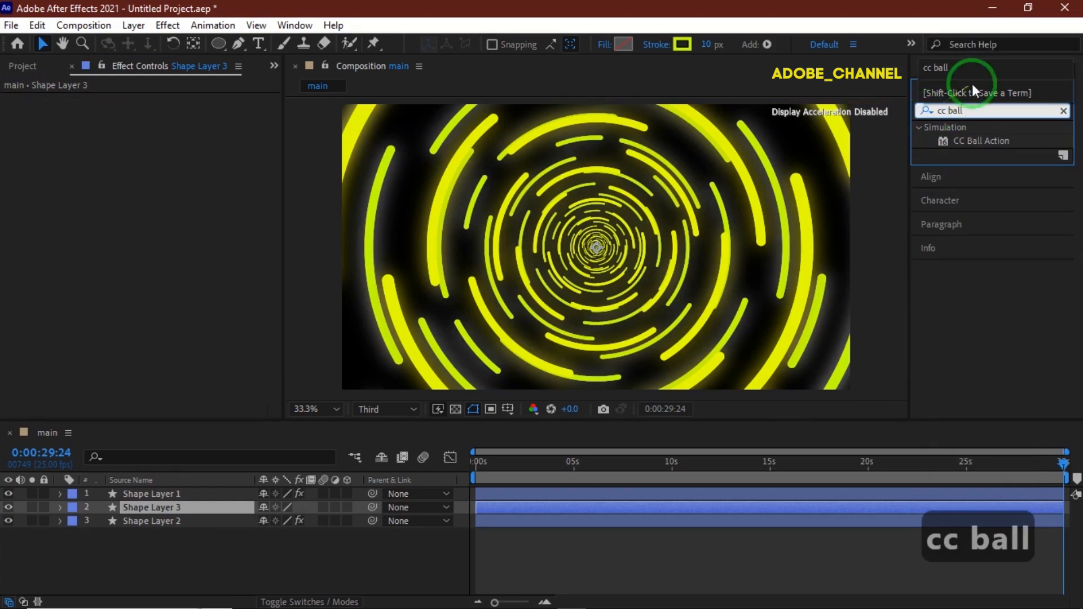
click(981, 141)
double_click(981, 141)
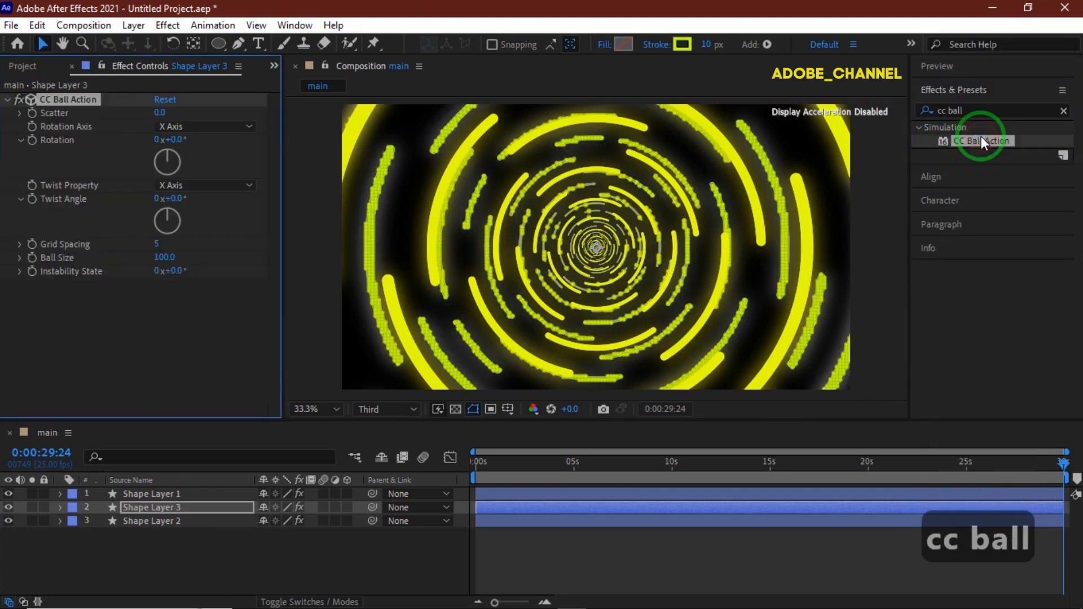
text(150)
key(Return)
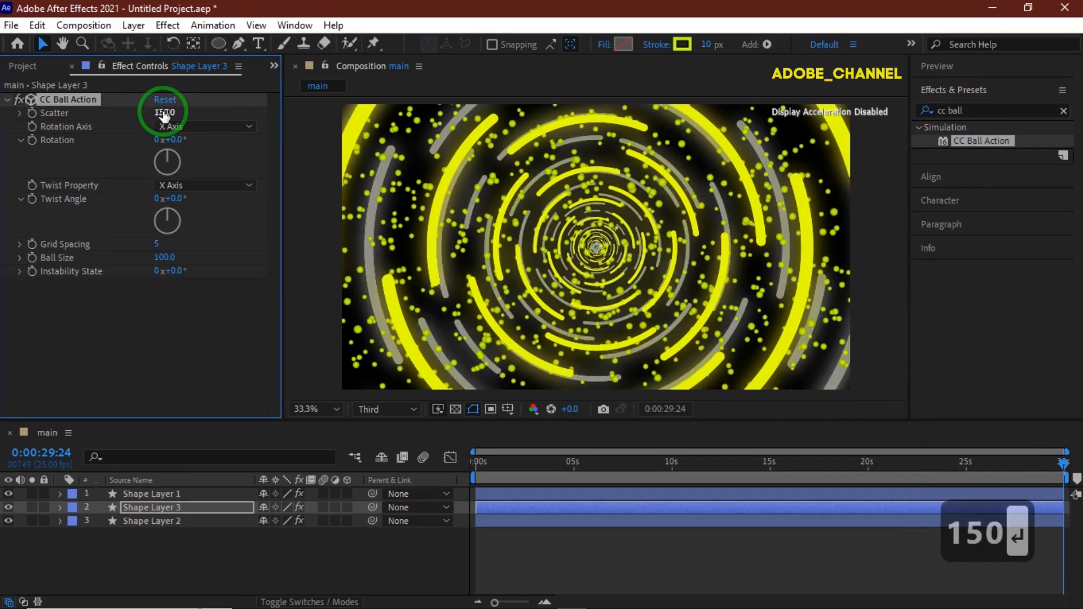
- Set Shape Layer 3's CC Ball Action Ball Size to 140 and Grid Spacing to 20
click(162, 258)
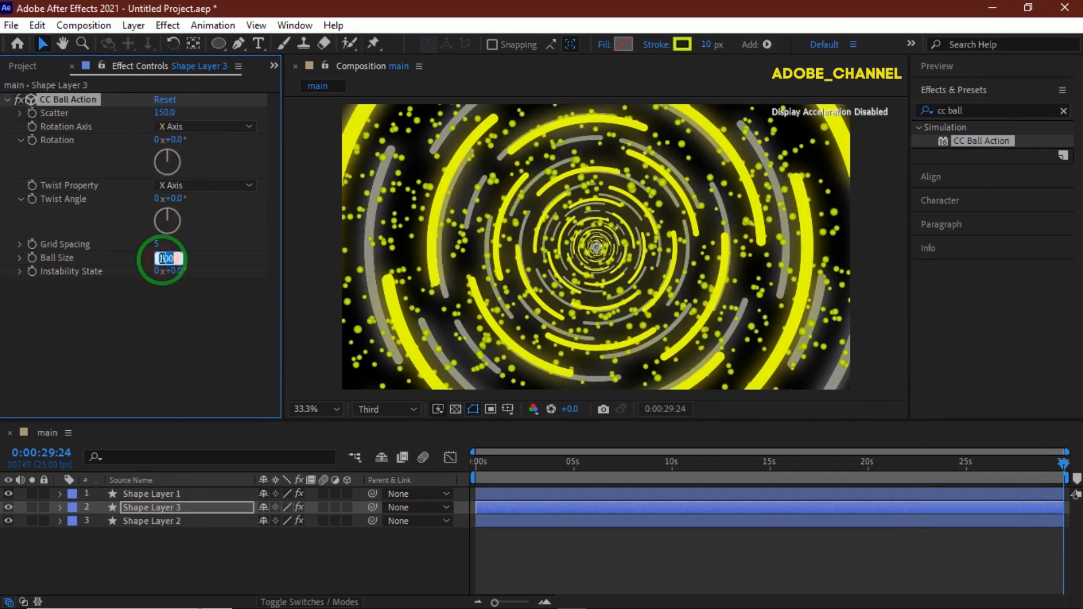
text(140)
key(Return)
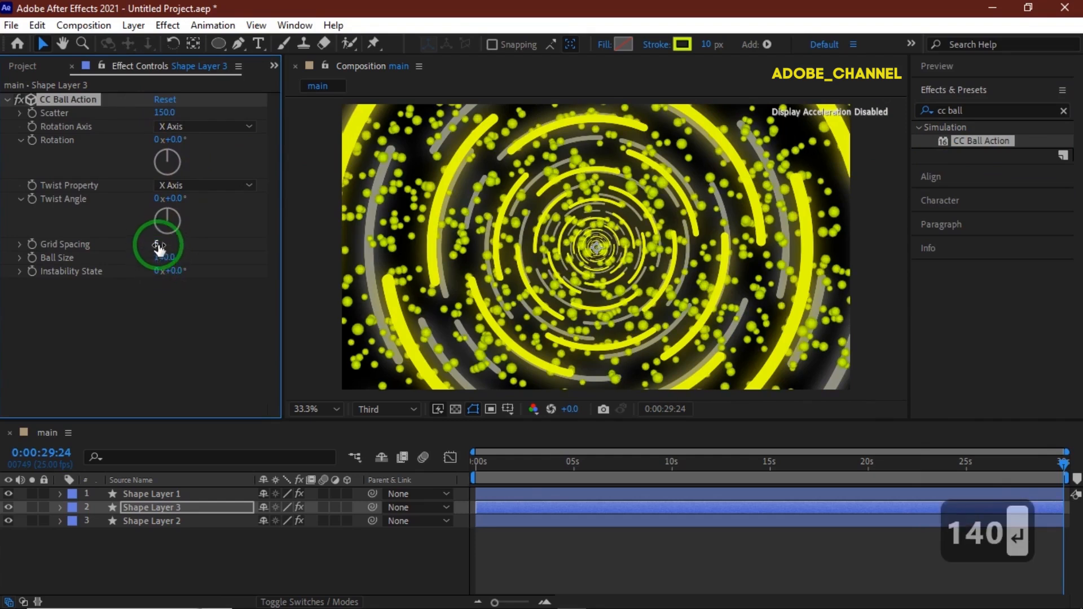
click(160, 246)
text(20)
key(Return)
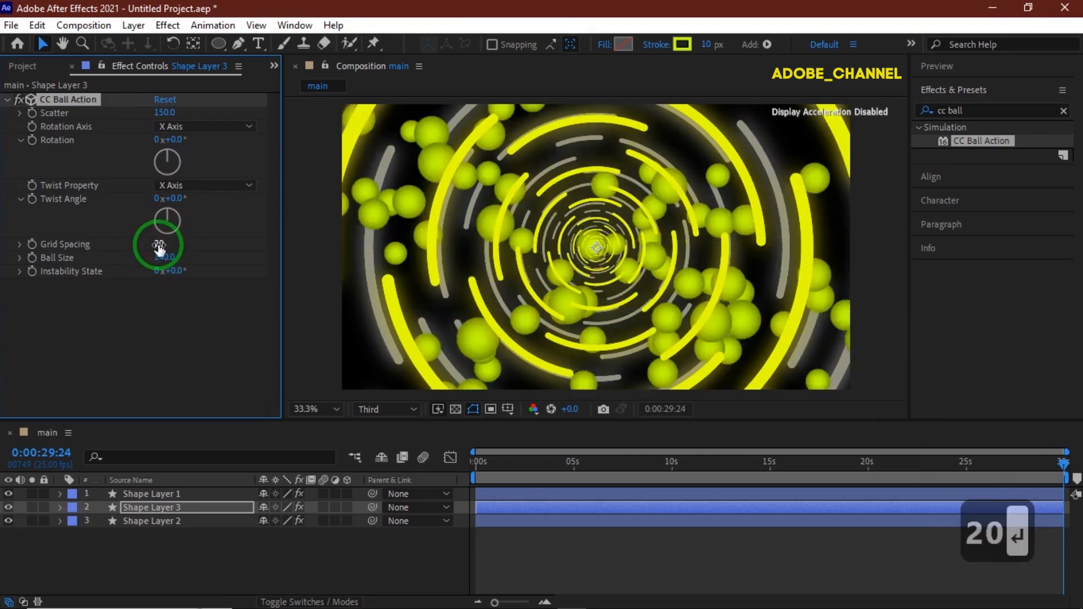
- Set the Rotation Axis to Z Axis and add the expression time*25 to the effect's Rotation
click(235, 129)
click(235, 178)
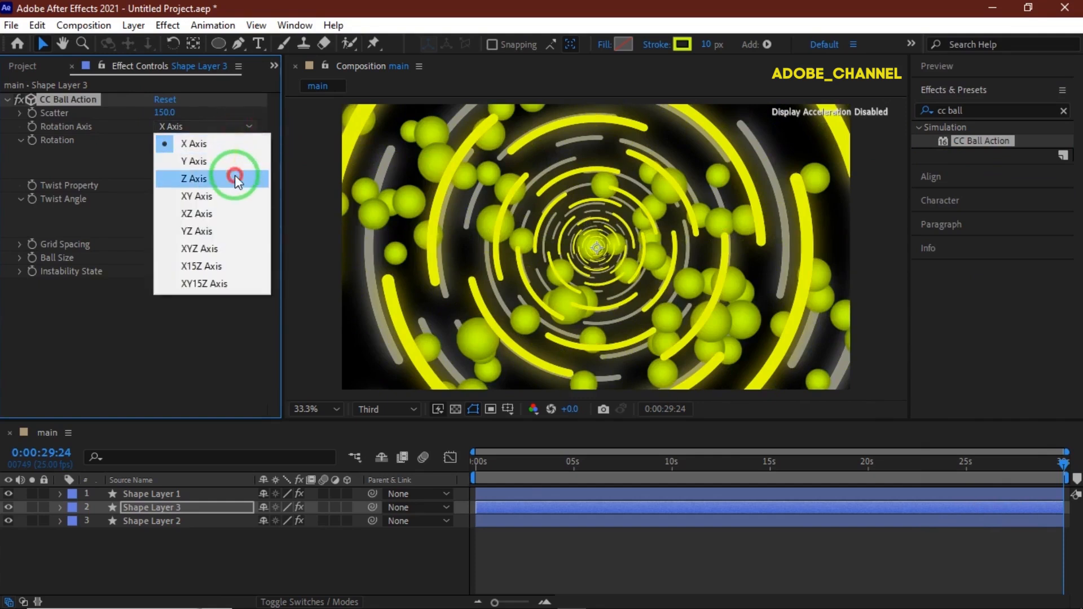
alt+click(34, 139)
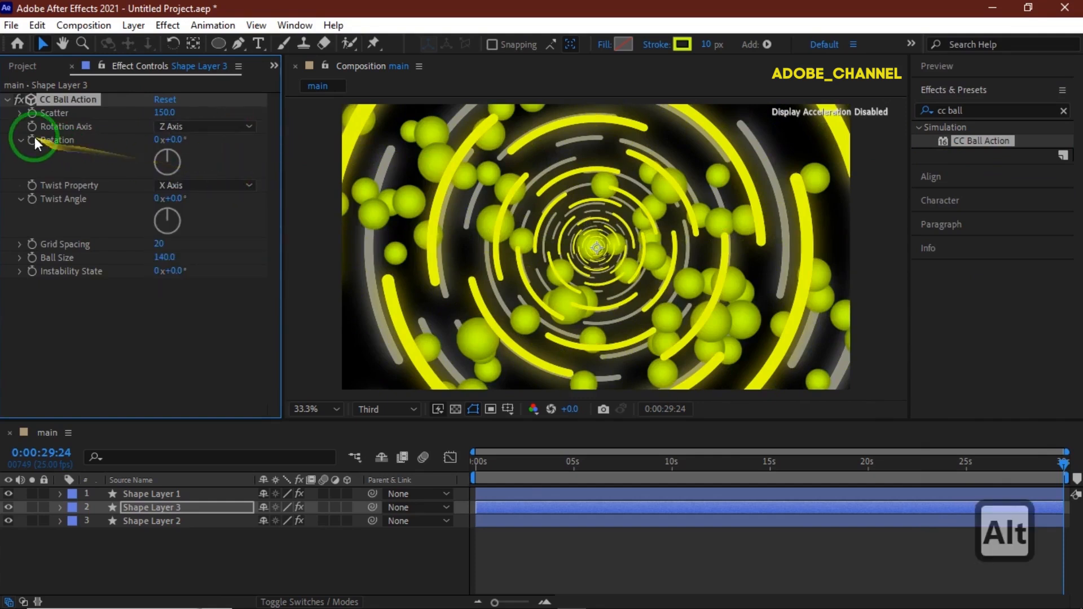
text(tim)
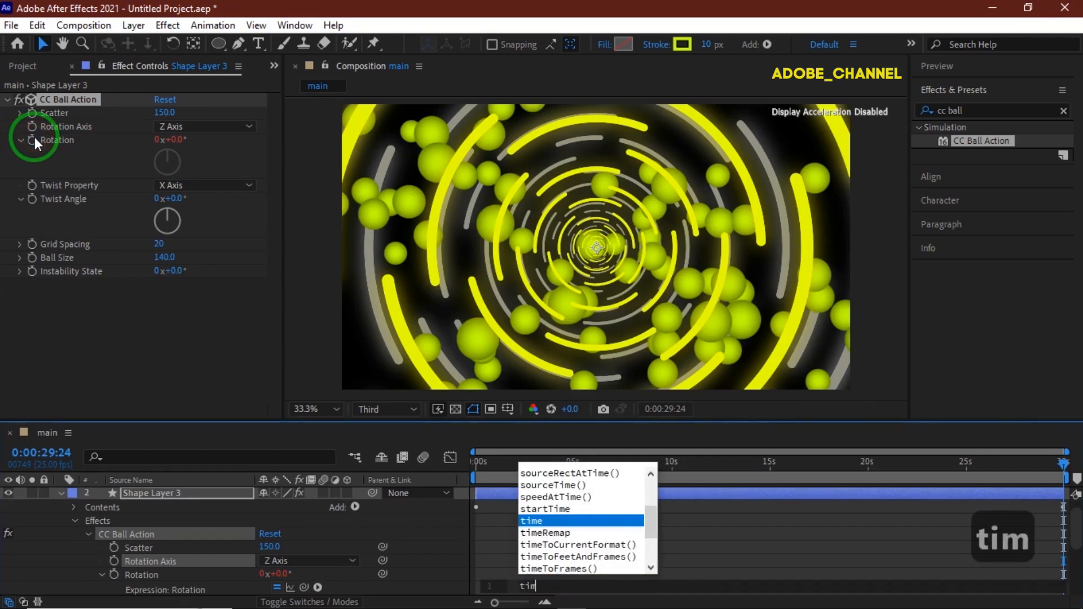
text(e*25)
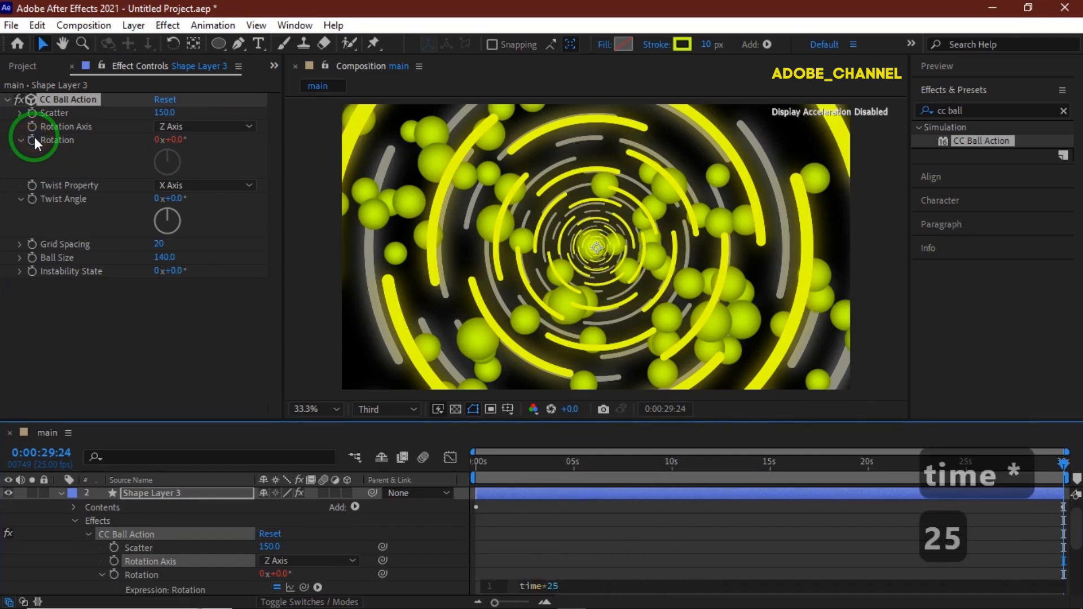
key(Return)
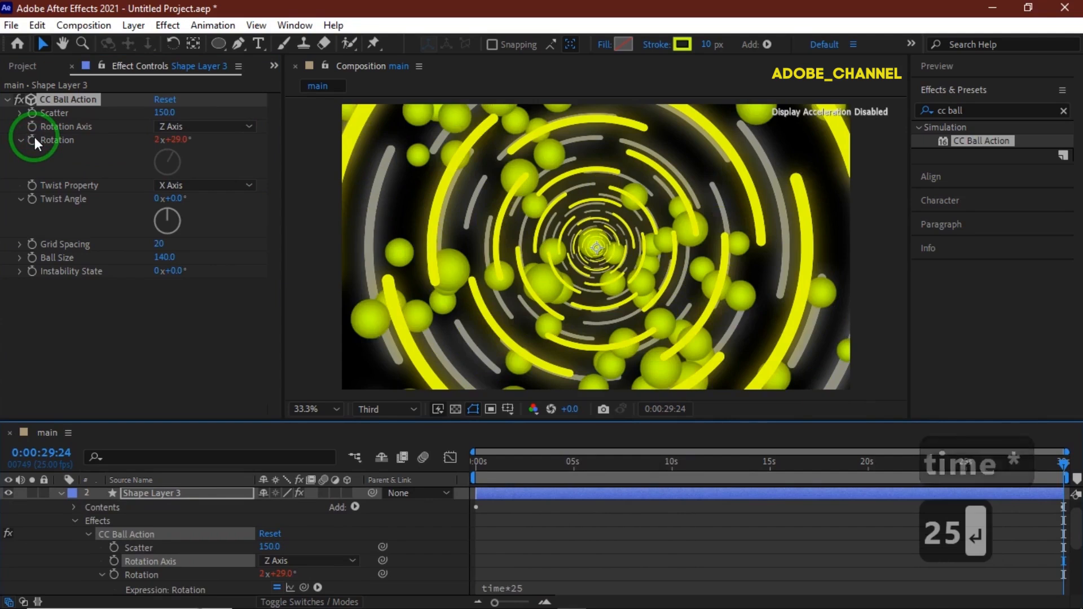
- Duplicate Shape Layer 3 and move the copy to the top of the layer stack
click(62, 493)
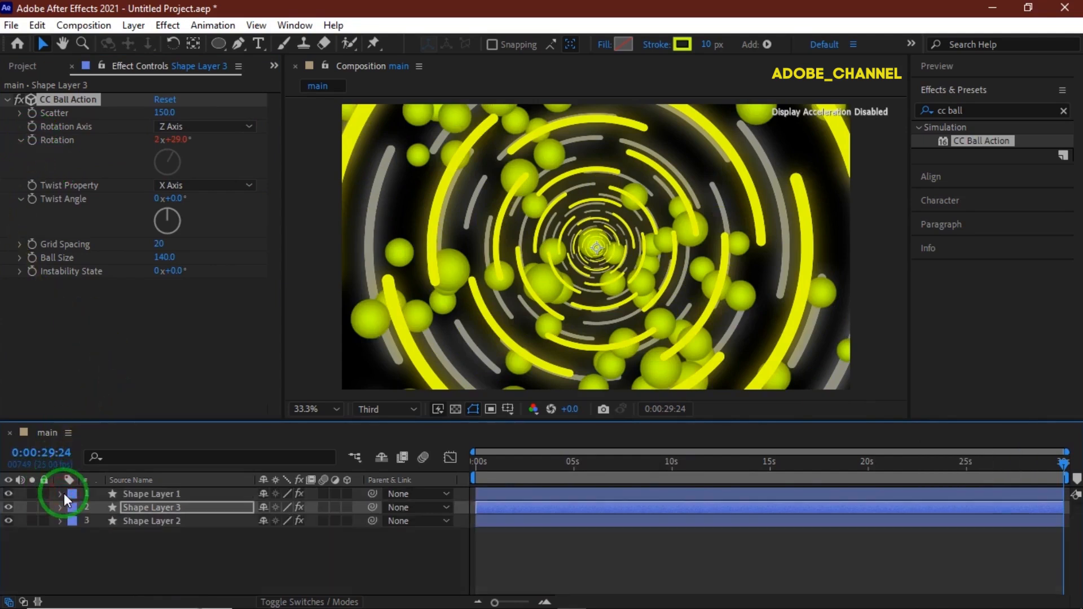
click(159, 507)
key(ctrl+d)
drag(159, 508, 159, 492)
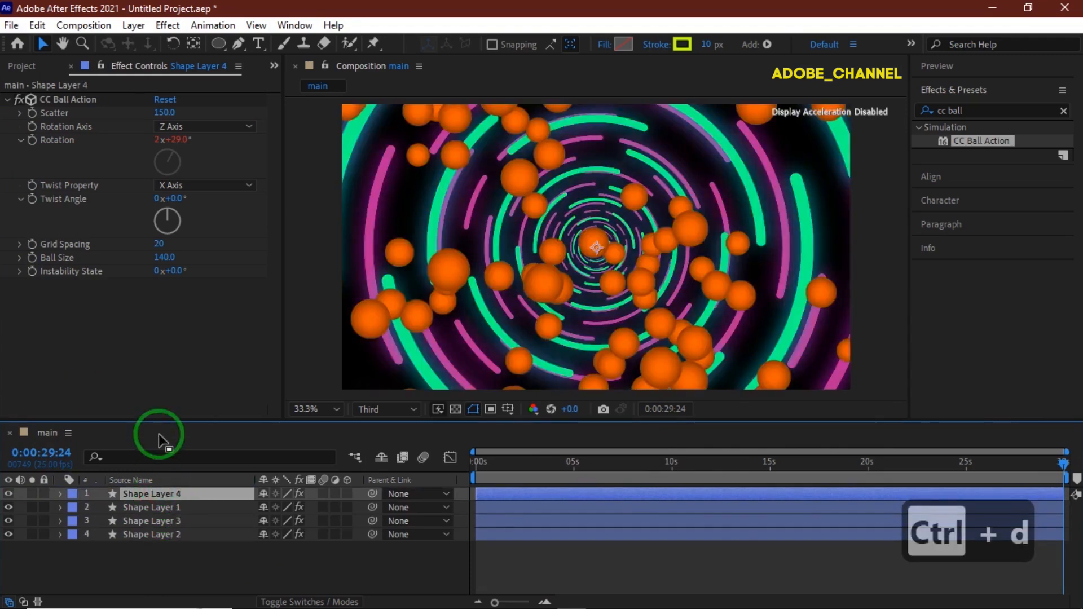
- Set the copy's CC Ball Action Scatter to 197, Grid Spacing to 38 and Ball Size to 128
click(161, 113)
text(197)
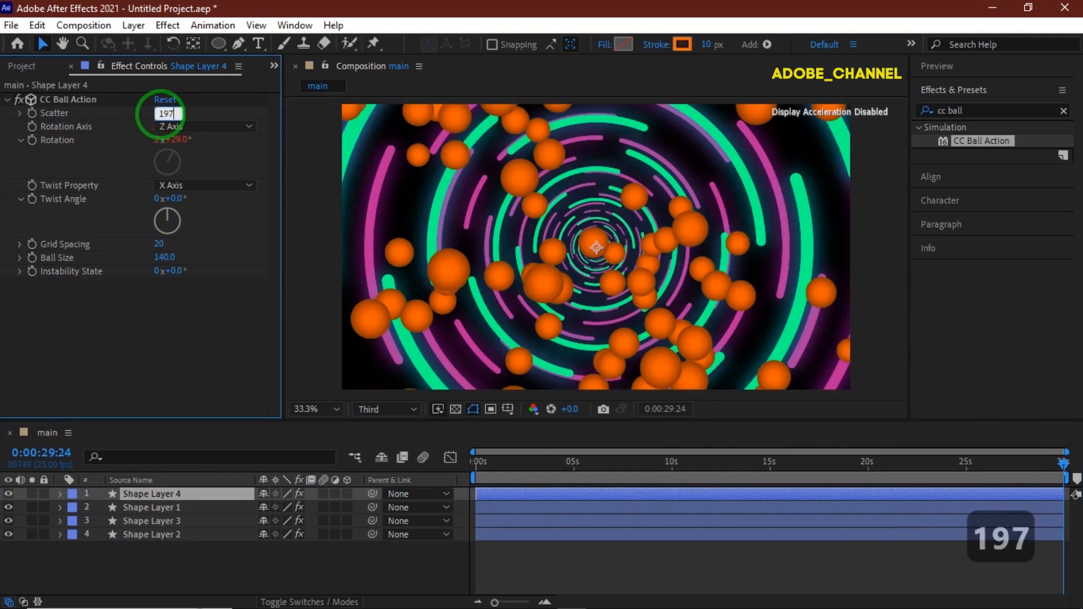
key(Return)
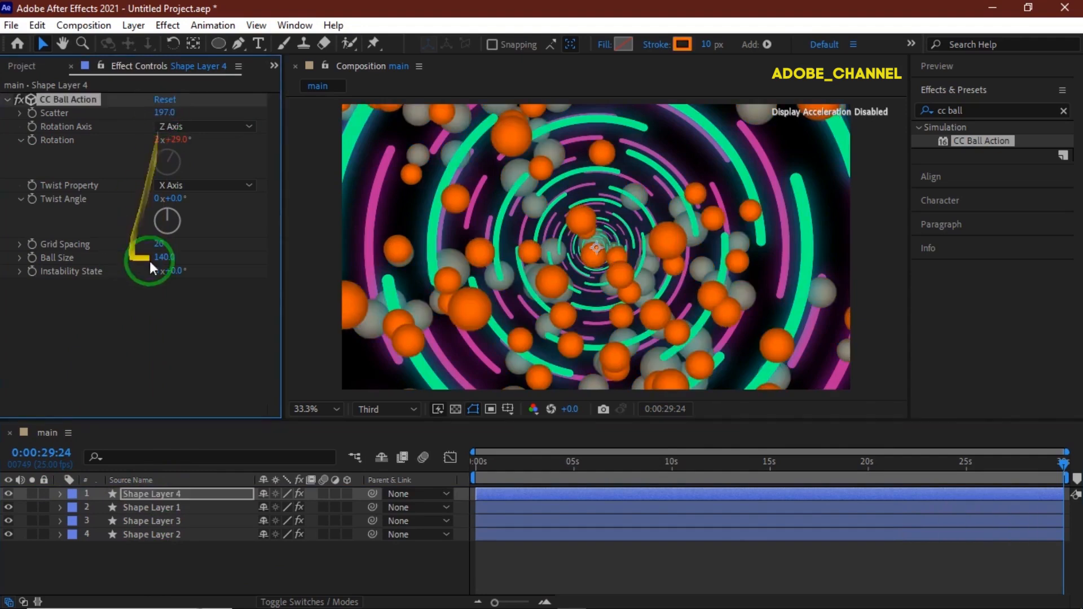
click(158, 249)
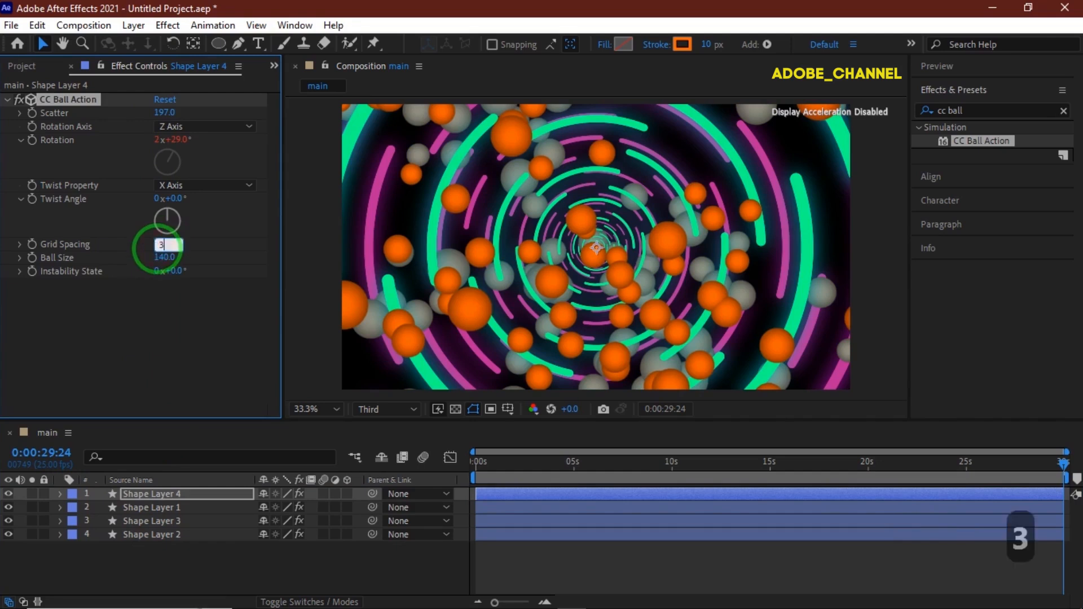
key(Return)
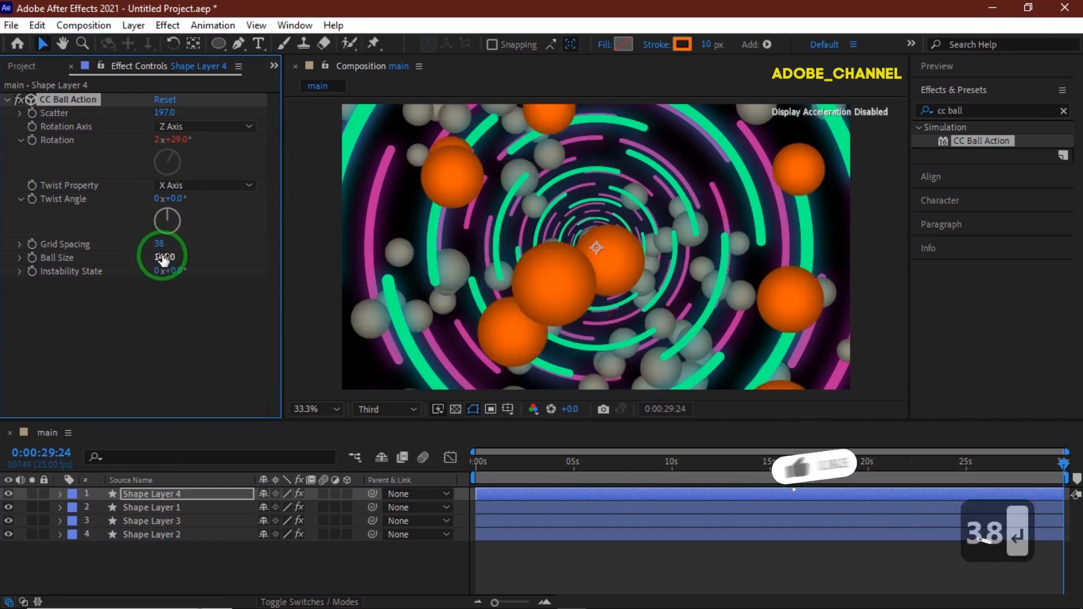
text(128)
key(Return)
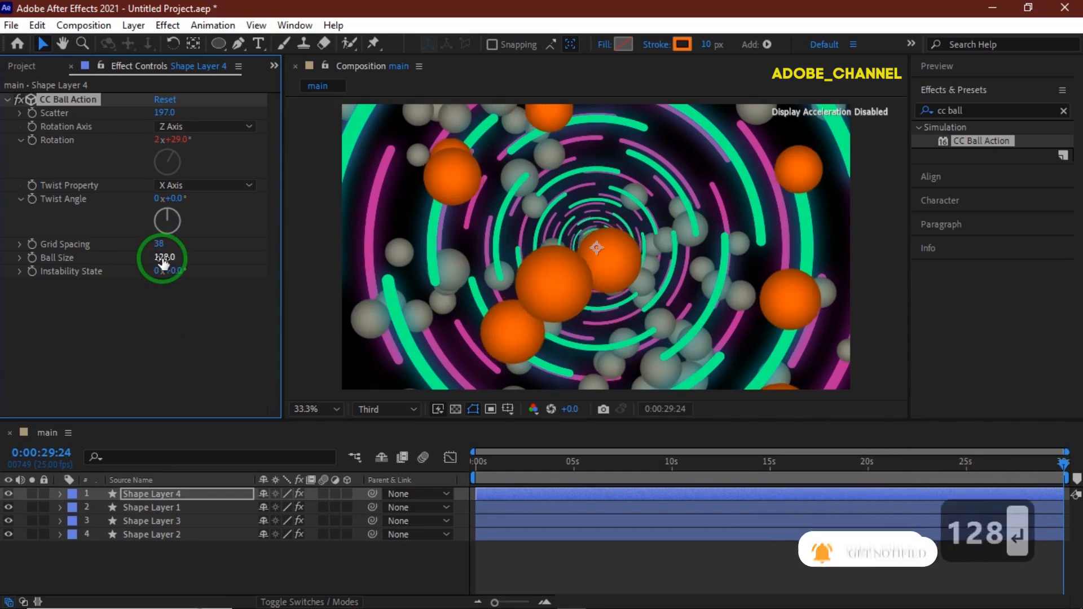
- Create a new solid layer named bg in the composition
right_click(219, 562)
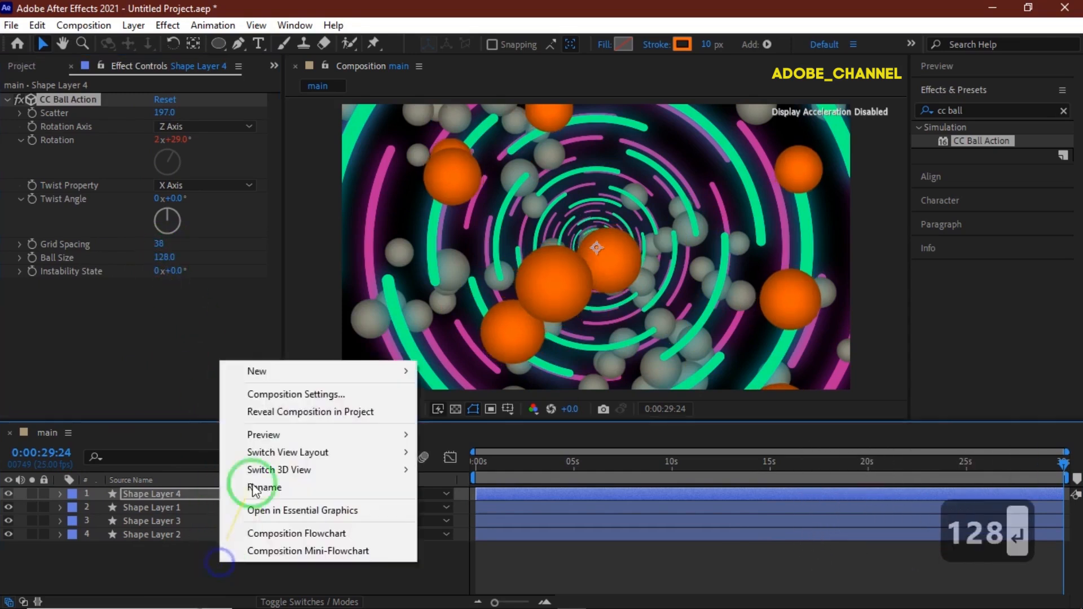
mouse_move(278, 370)
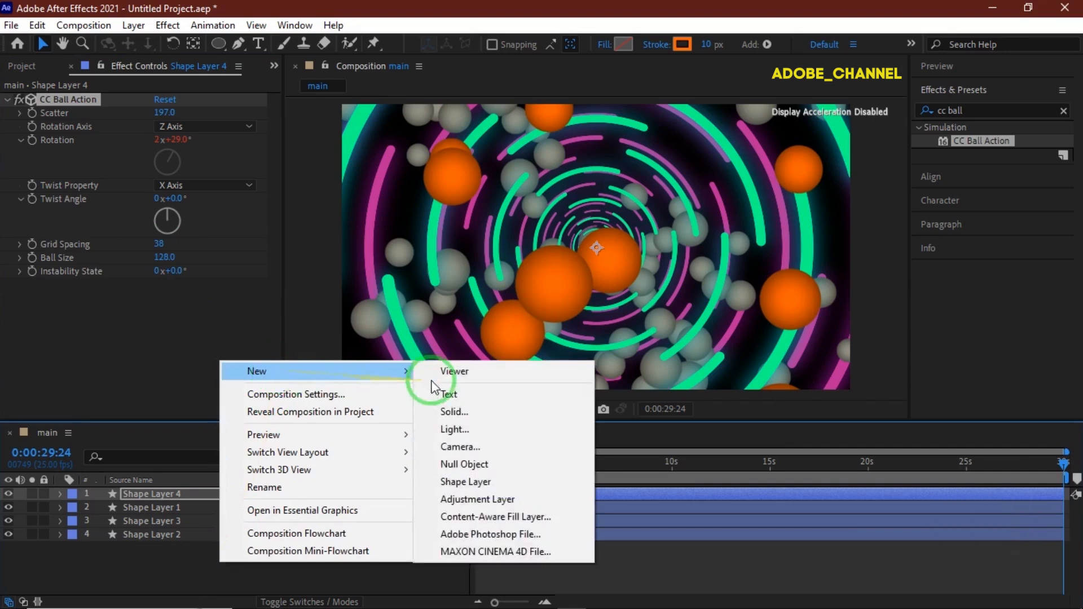
click(456, 415)
text(bg)
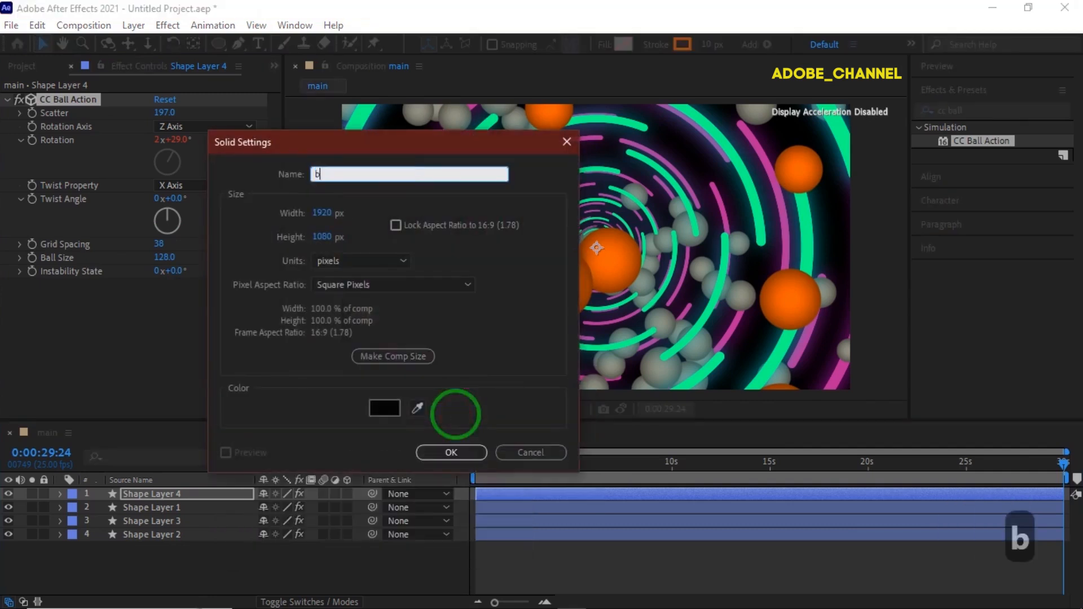
click(457, 455)
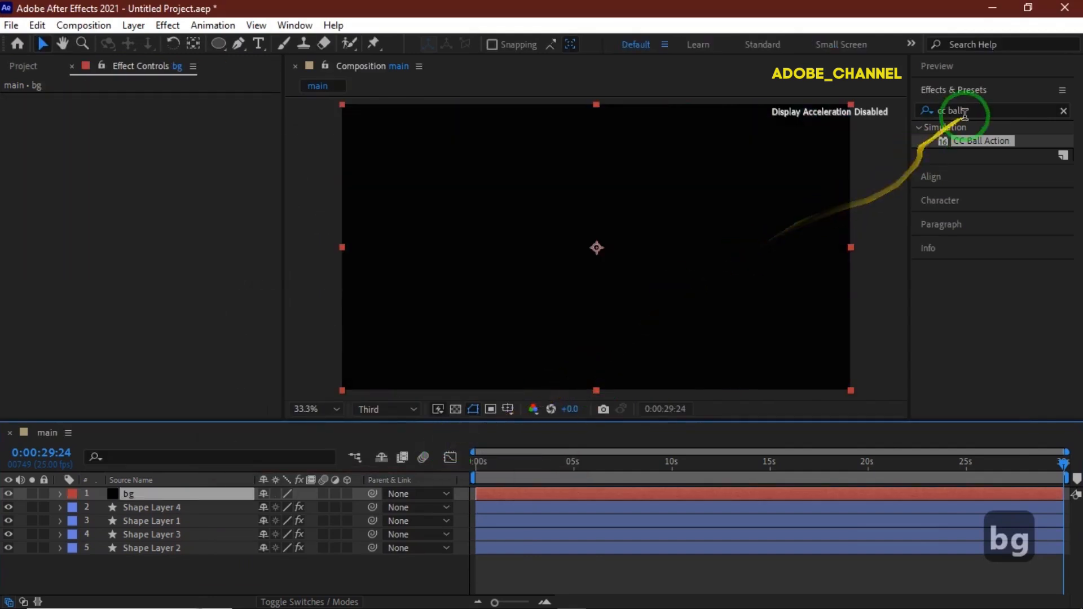
- Search the effects for ramp and apply Gradient Ramp to the bg solid
click(936, 112)
text(ramp)
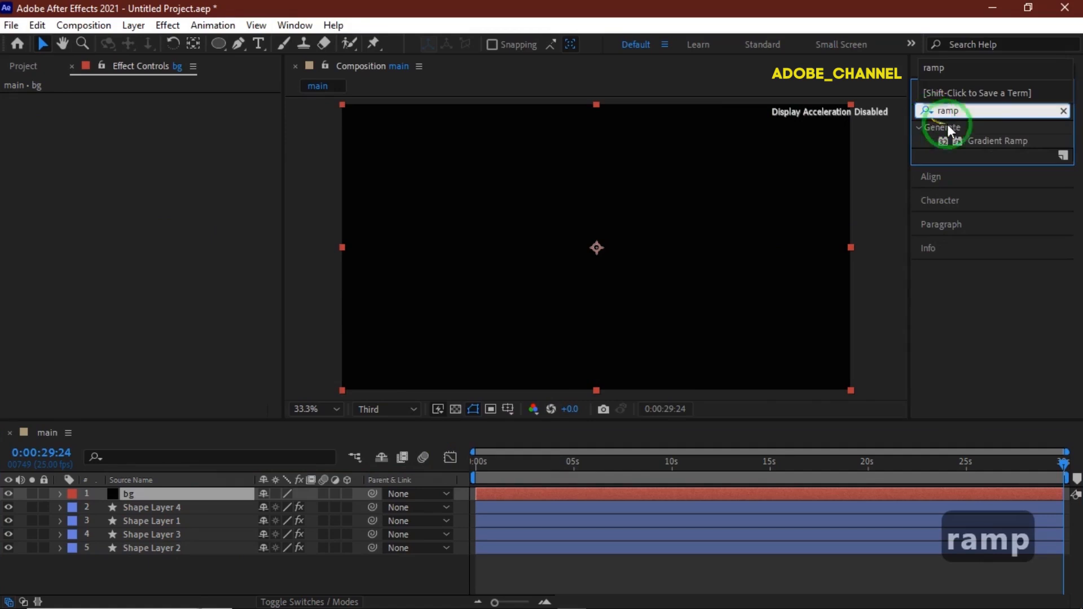
double_click(997, 141)
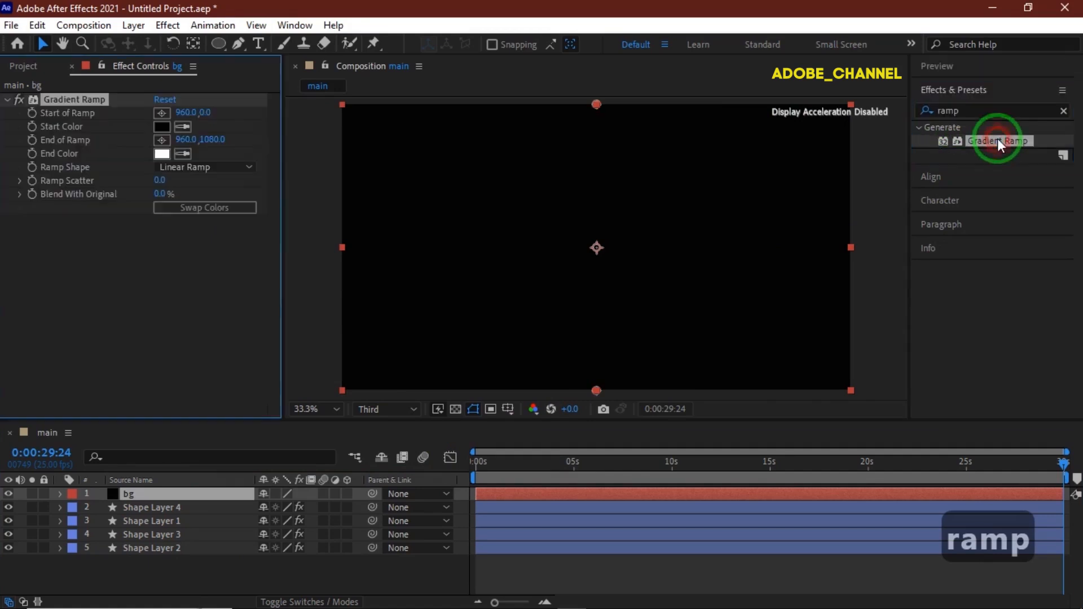
- Set the Start of Ramp to 960, 540 and change the Ramp Shape to Radial Ramp
click(204, 112)
text(540)
key(Return)
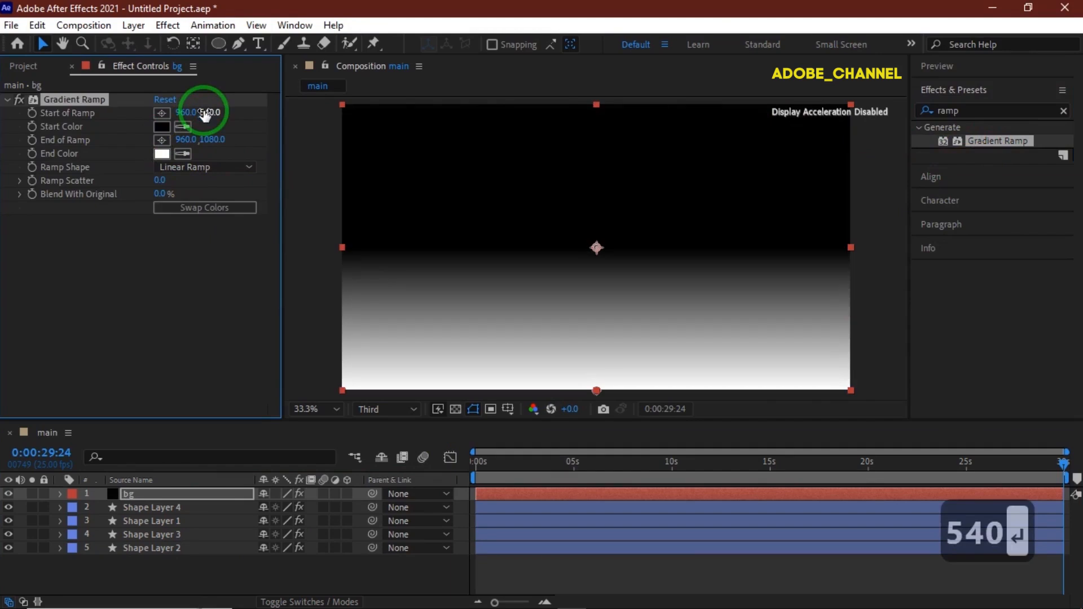
click(204, 167)
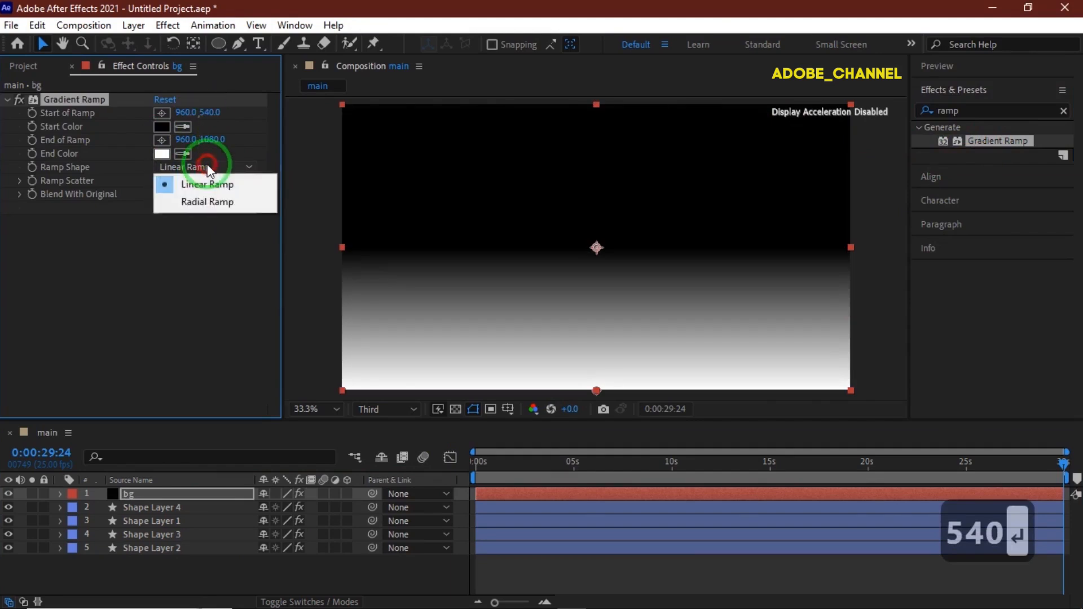
click(207, 202)
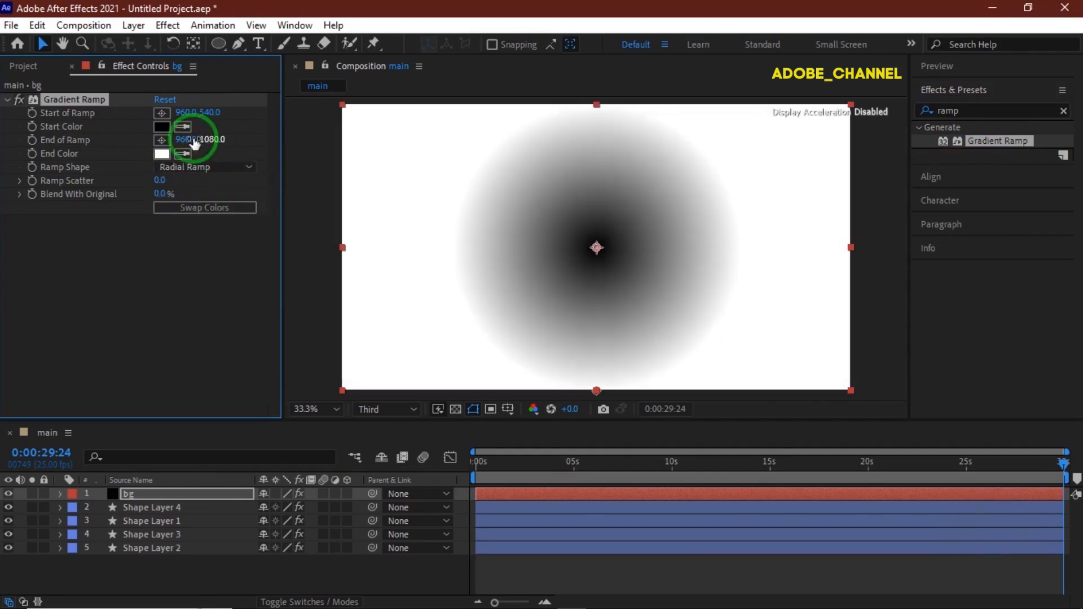
- Set the End of Ramp to about 3802, 537 to widen the radial gradient
click(162, 141)
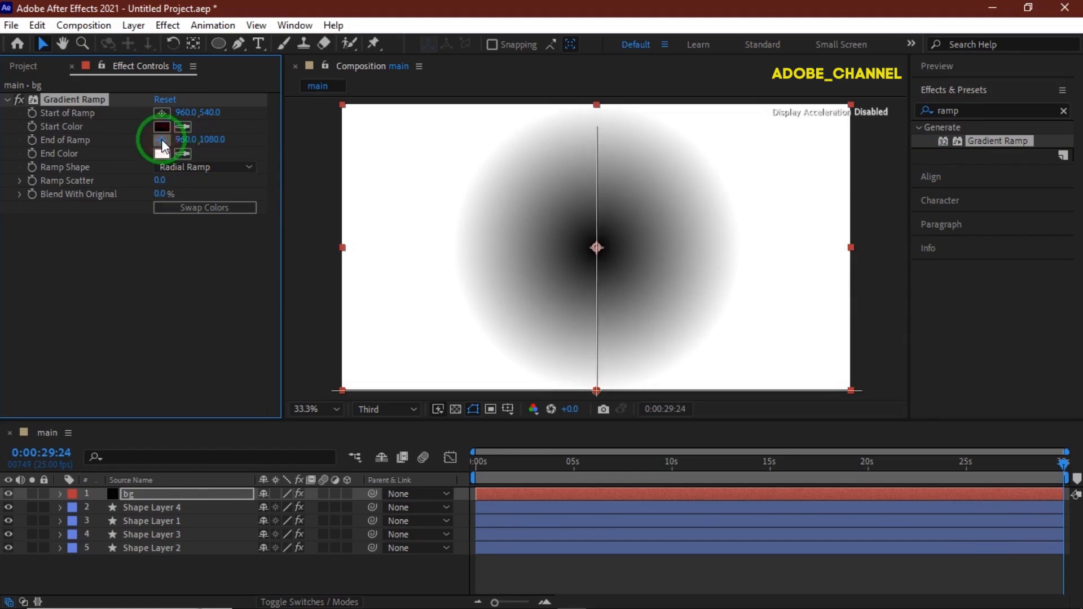
click(875, 247)
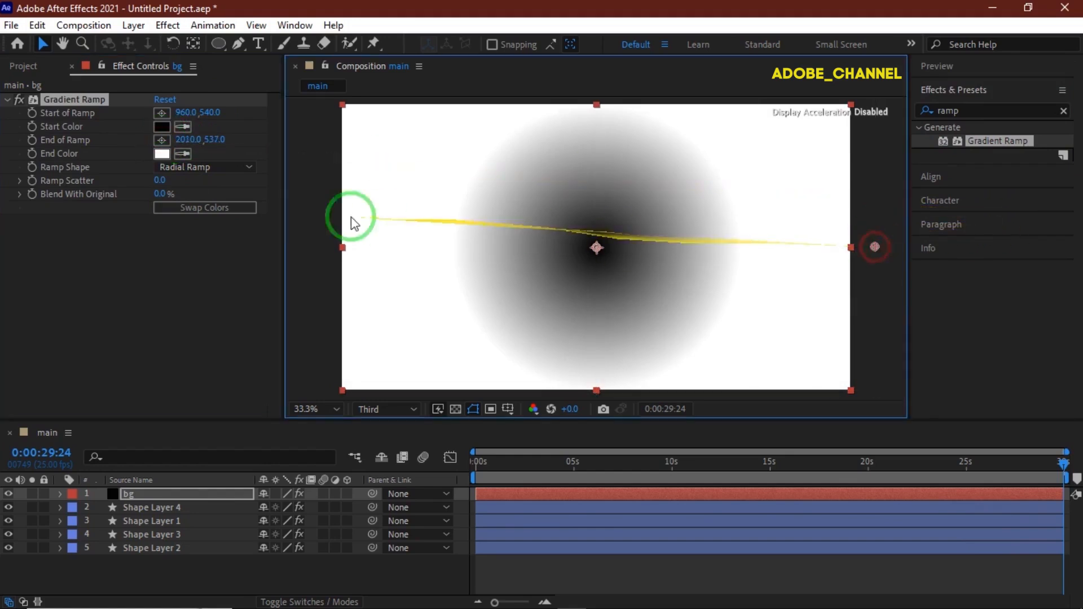
drag(184, 141, 731, 149)
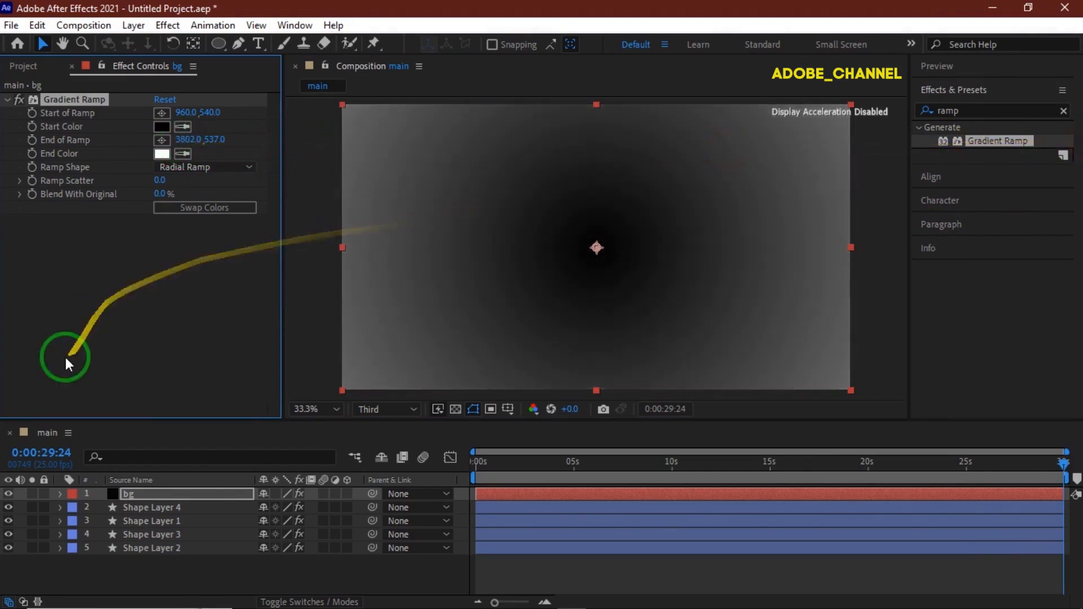
- Move the bg layer beneath all shape layers and play a preview from the start
drag(182, 497, 177, 560)
click(974, 70)
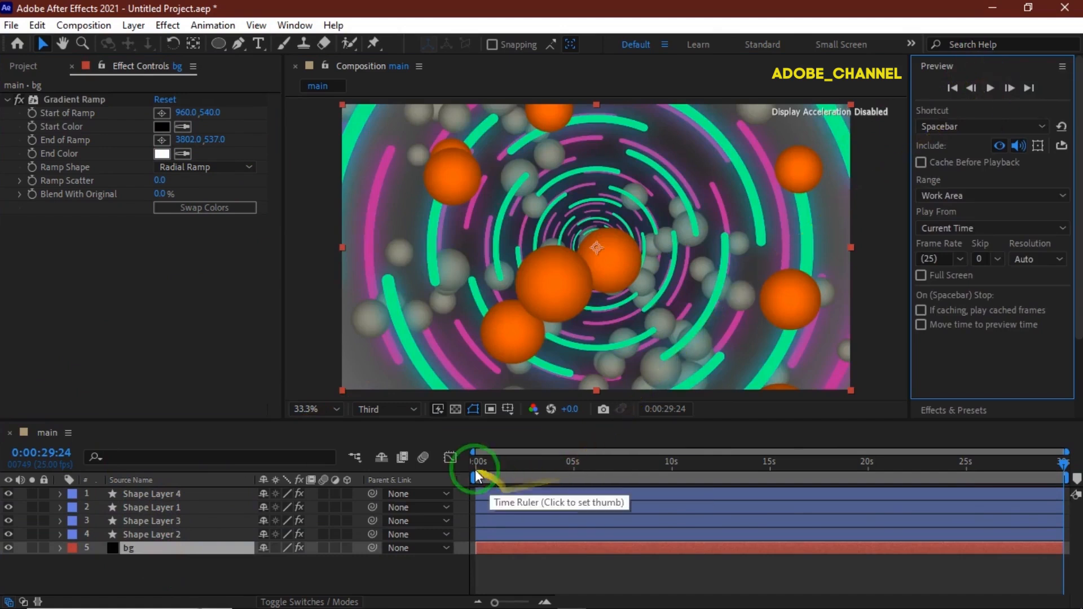
click(475, 462)
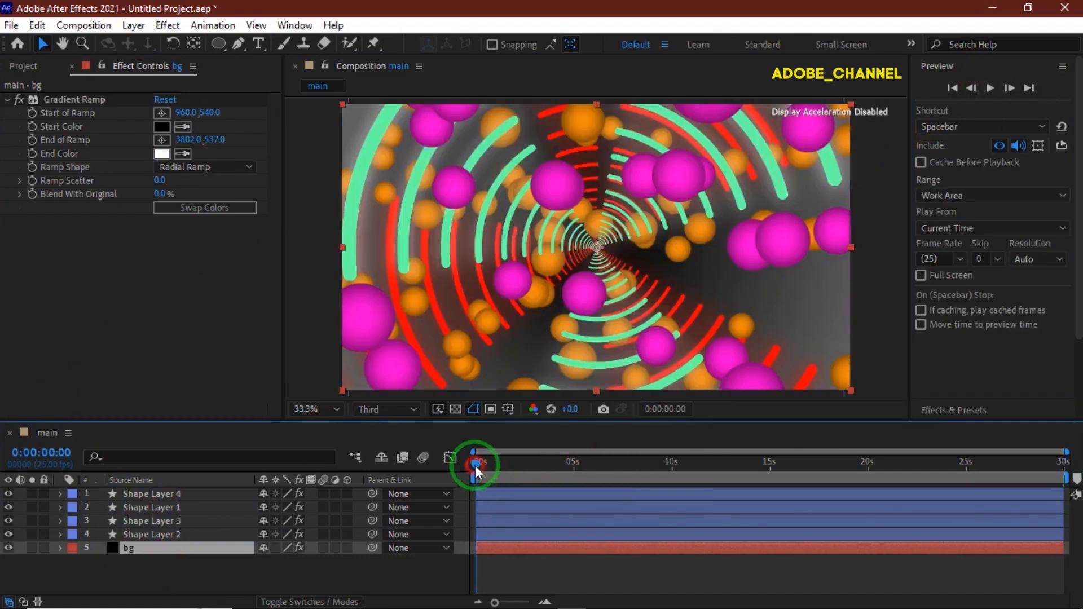
click(991, 89)
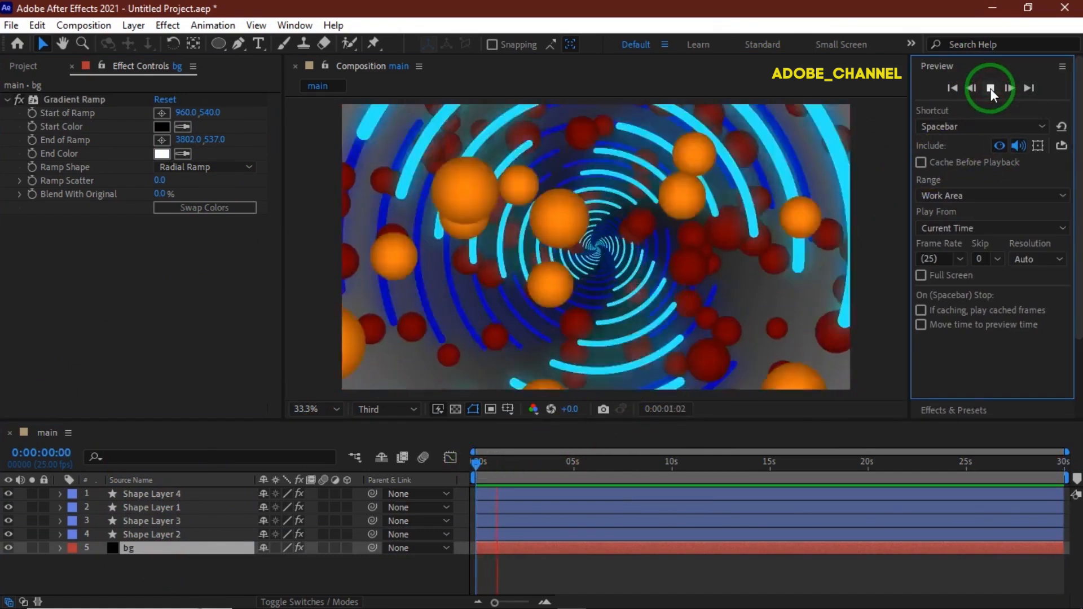